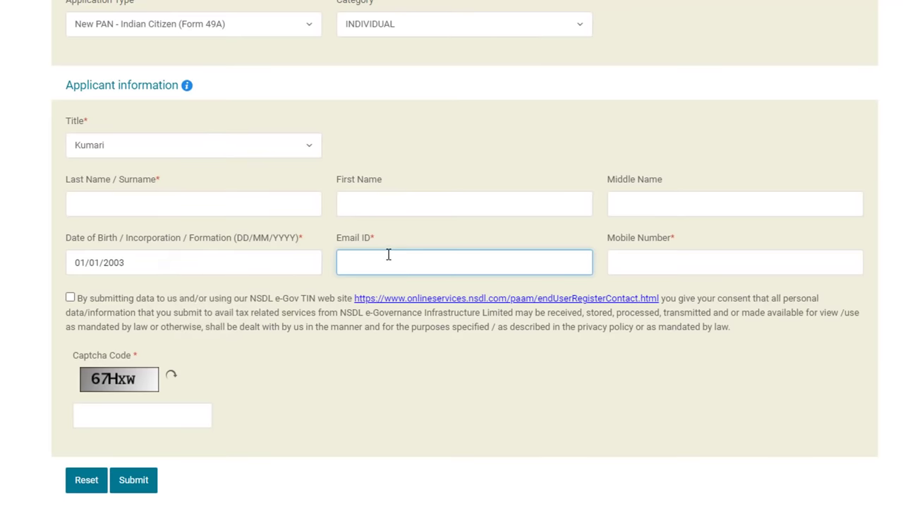
Give consent, enter the captcha, submit the registration, copy the issued token, and continue to the PAN form
click(642, 264)
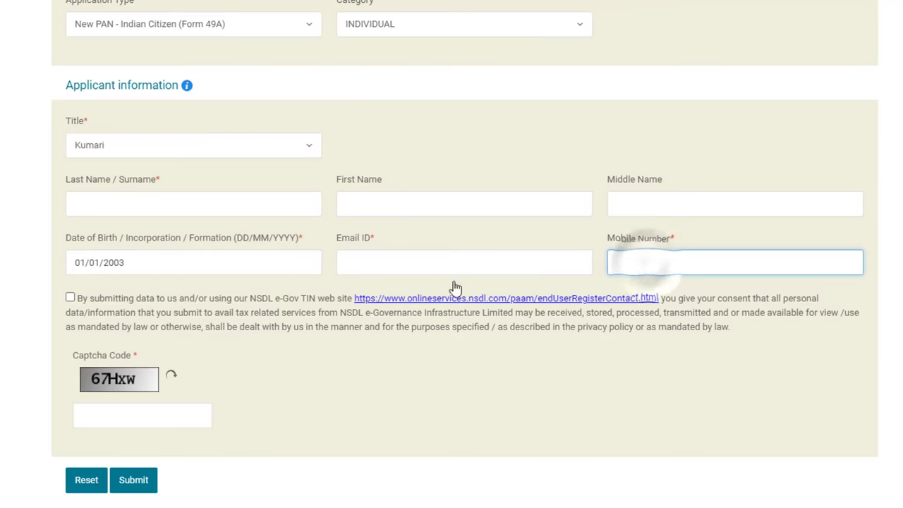
click(71, 299)
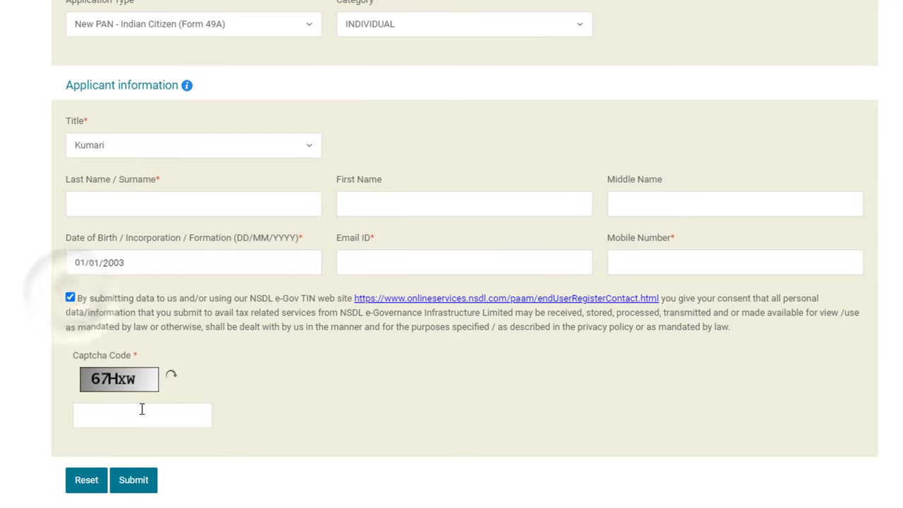
click(141, 409)
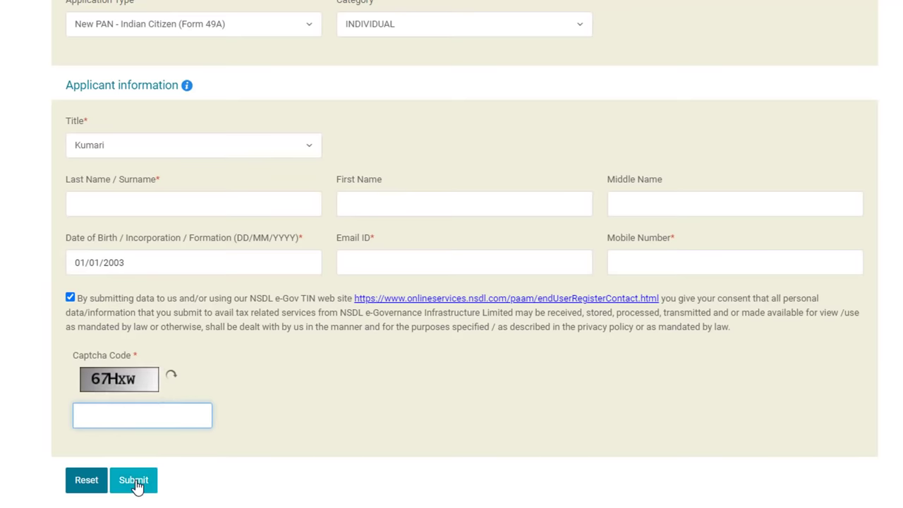
click(135, 482)
drag(181, 217, 237, 218)
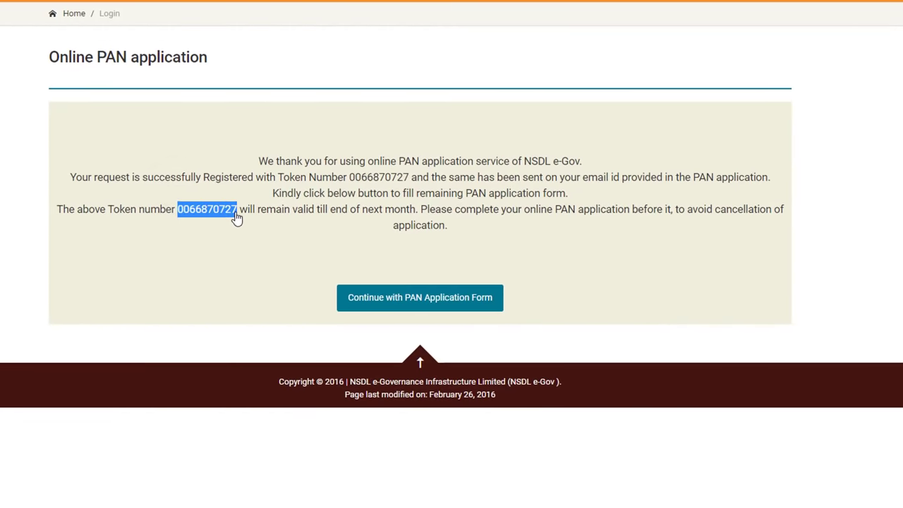
click(391, 298)
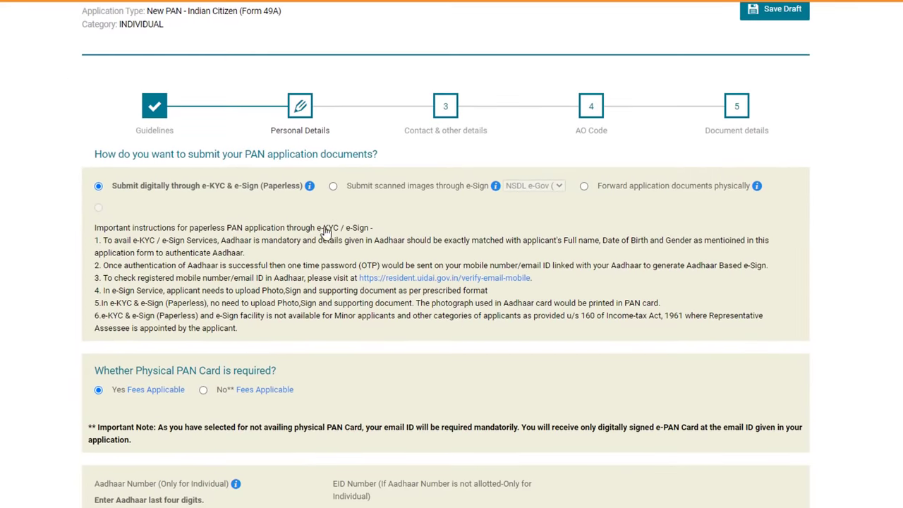
Choose 'Submit scanned images through e-Sign' as the document submission mode
click(333, 187)
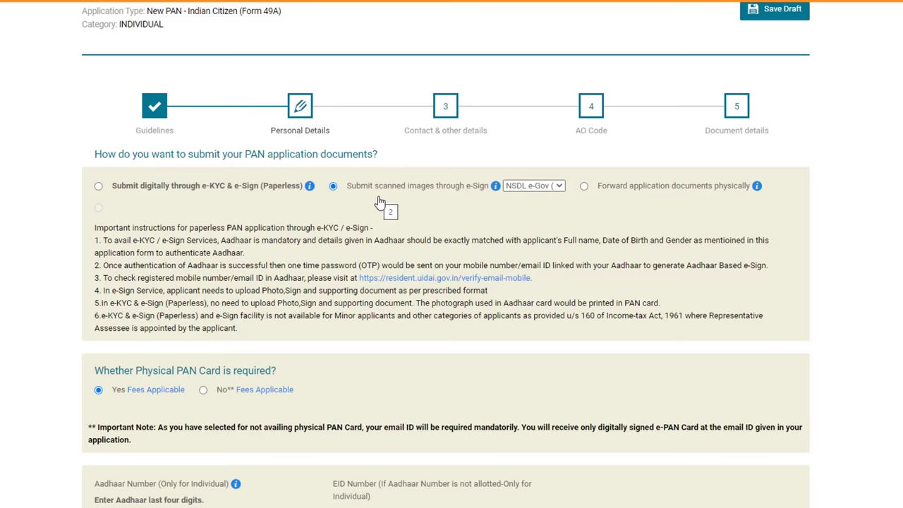
scroll(343, 195, down, 3)
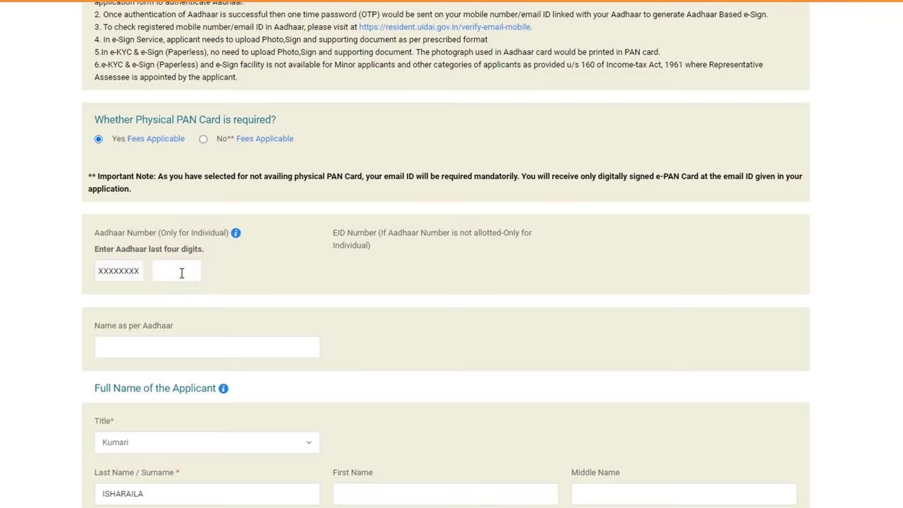
Enter the last four Aadhaar digits and the applicant's name as per Aadhaar
scroll(181, 272, down, 1)
click(163, 286)
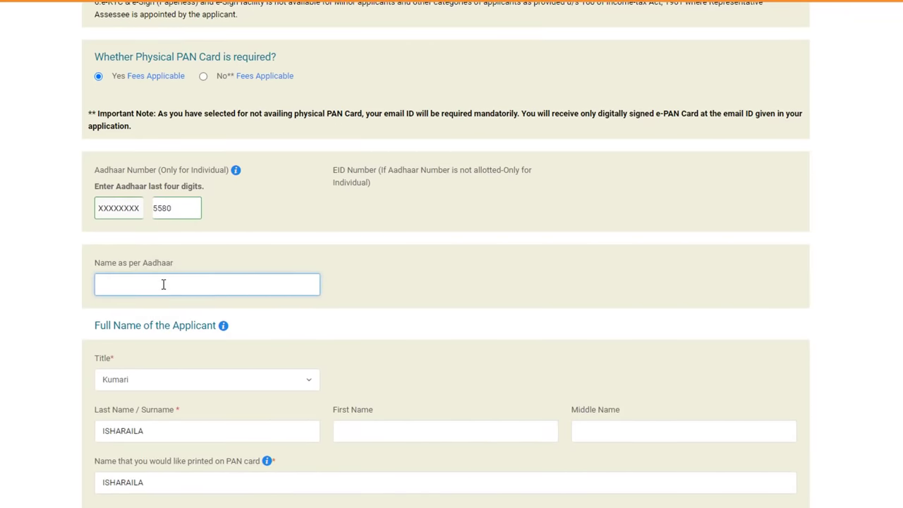
scroll(200, 175, down, 4)
scroll(244, 176, down, 1)
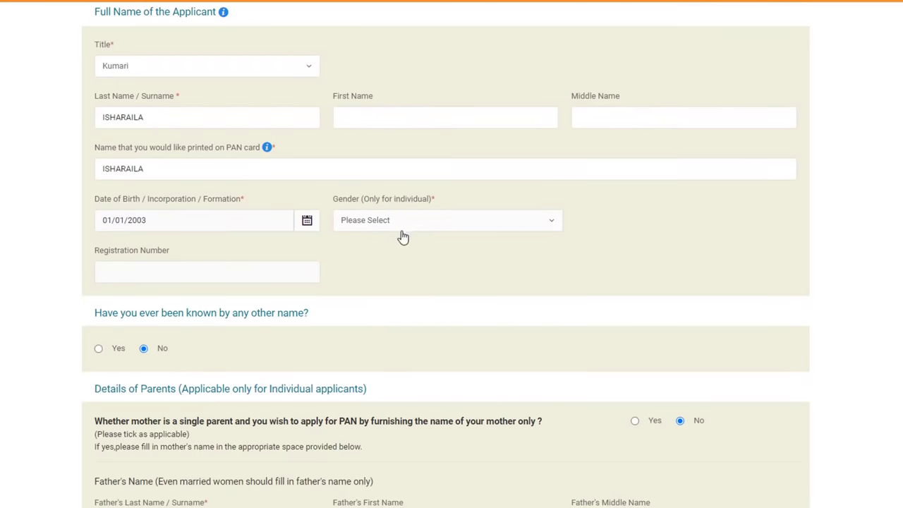
Set gender to Female, fill in the father's and mother's last names, and proceed
click(409, 224)
click(377, 289)
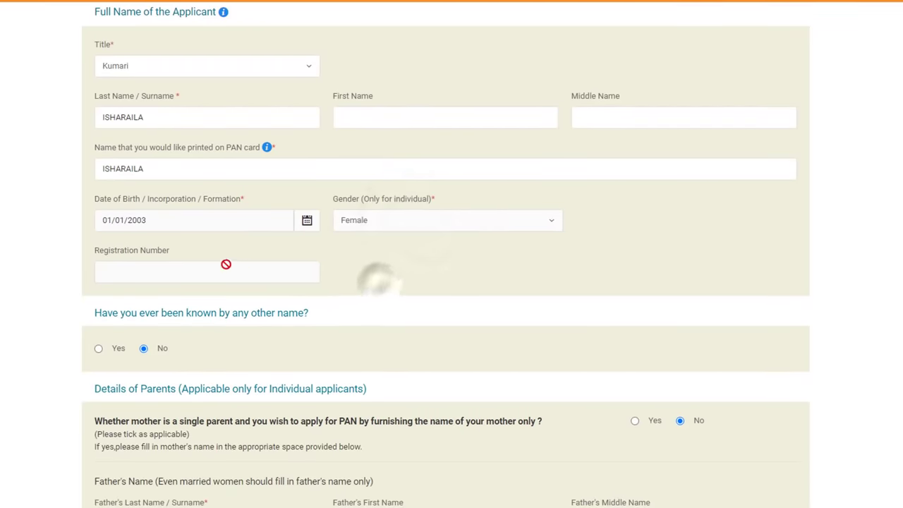
scroll(226, 267, down, 4)
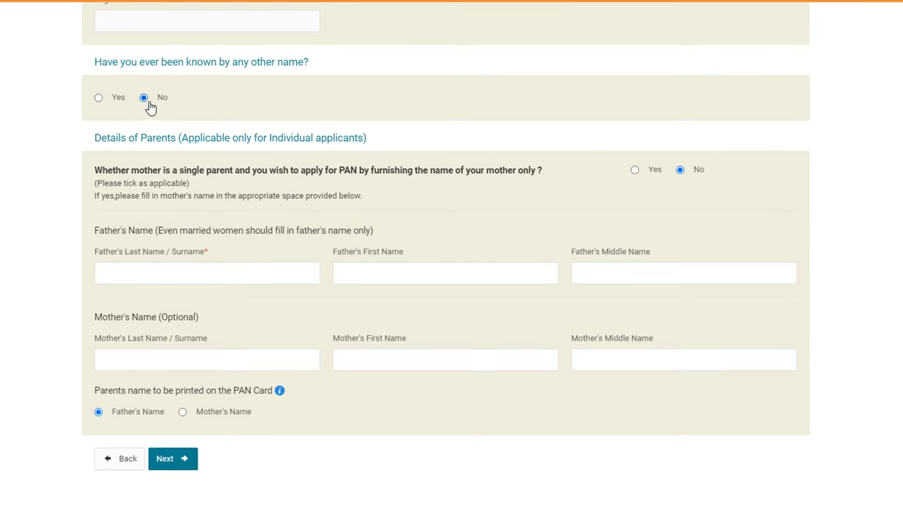
click(203, 277)
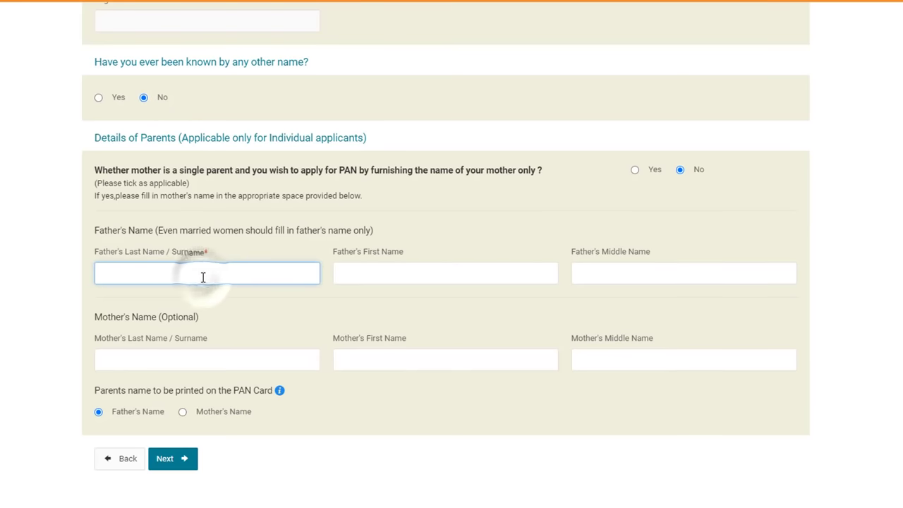
click(180, 365)
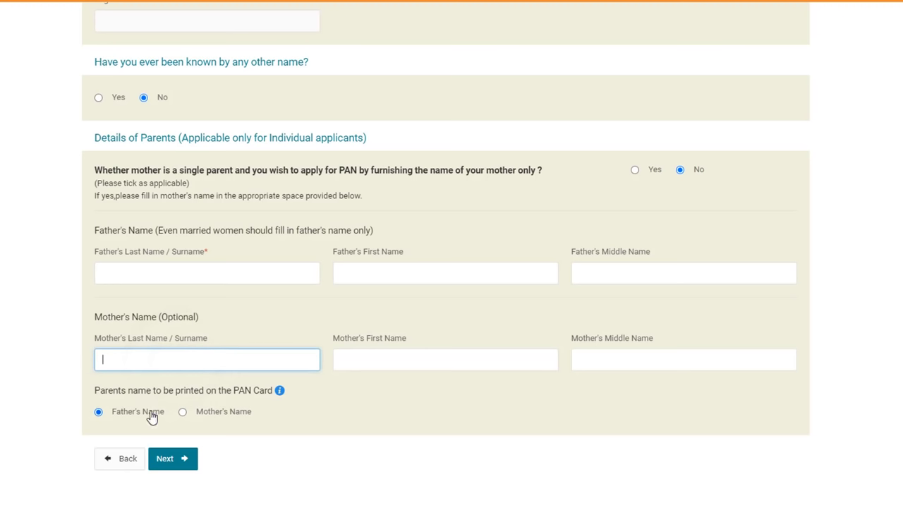
click(177, 460)
scroll(334, 246, down, 2)
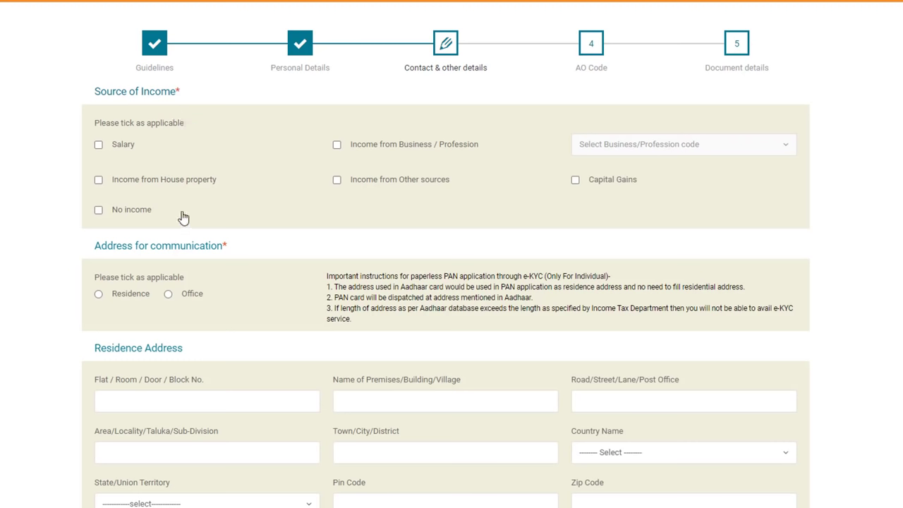
Declare no income and use the residence as the communication address
click(124, 214)
scroll(245, 214, down, 2)
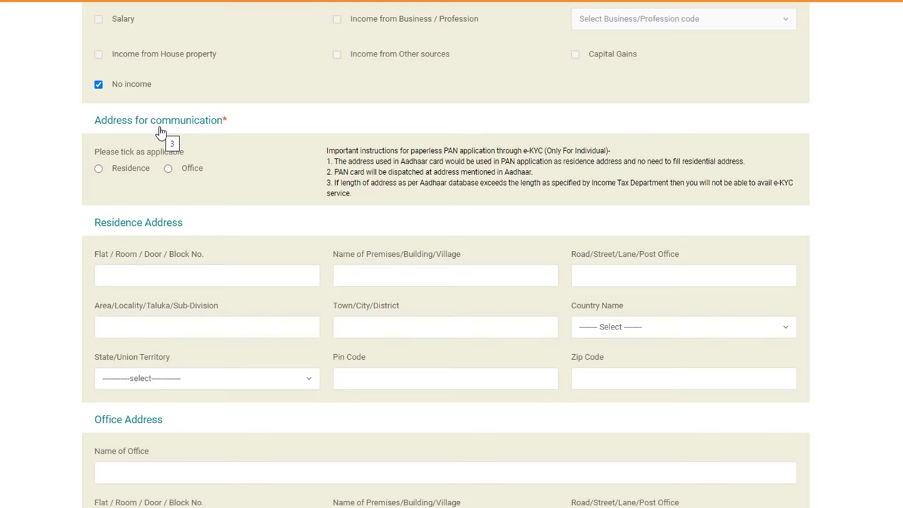
click(99, 171)
scroll(169, 180, down, 2)
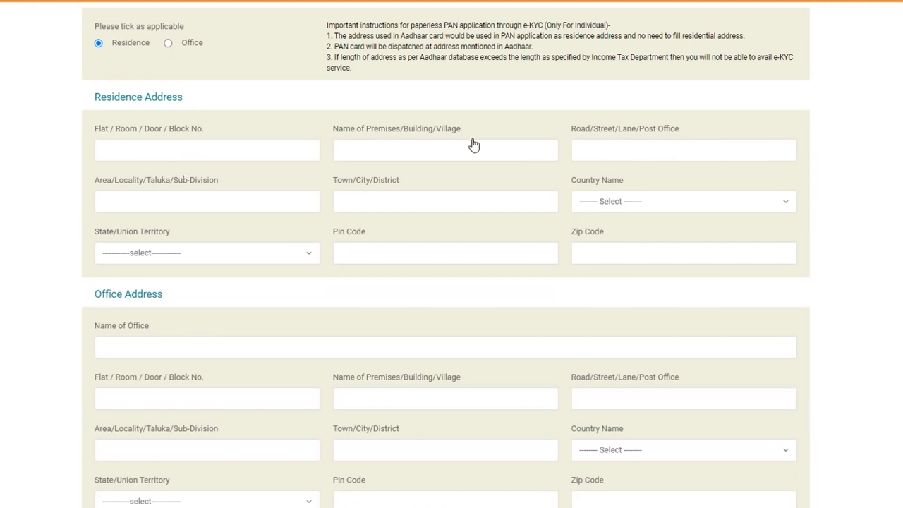
Set the residence address country to INDIA and state to UTTAR PRADESH, and enter the pin code
click(611, 205)
text(india)
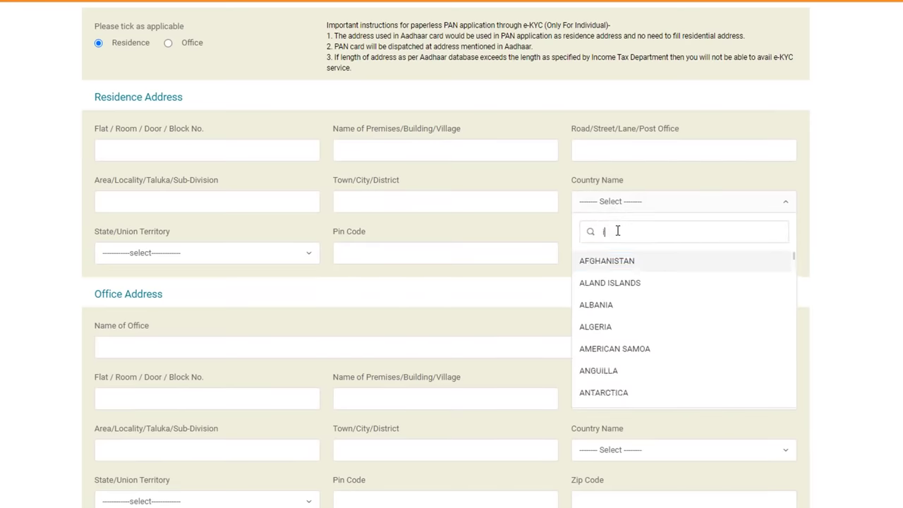
key(Return)
click(228, 262)
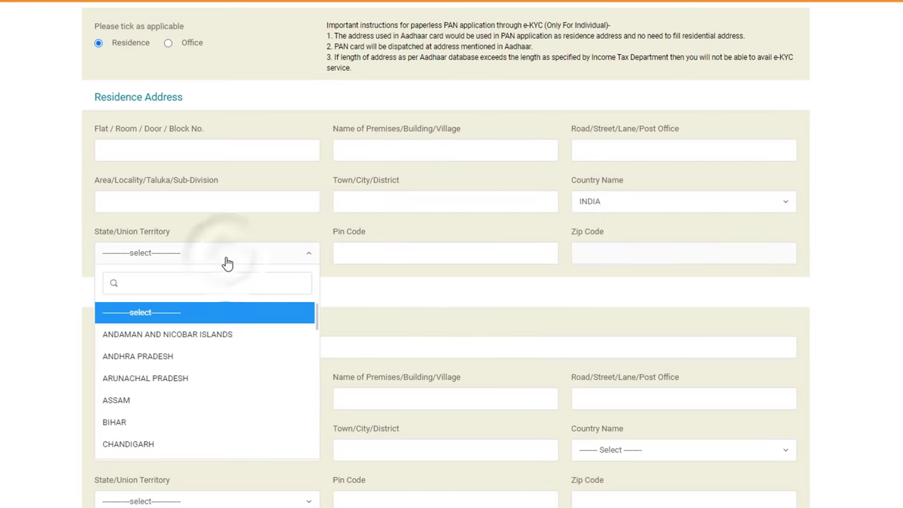
text(utt)
key(Return)
click(360, 252)
text(24)
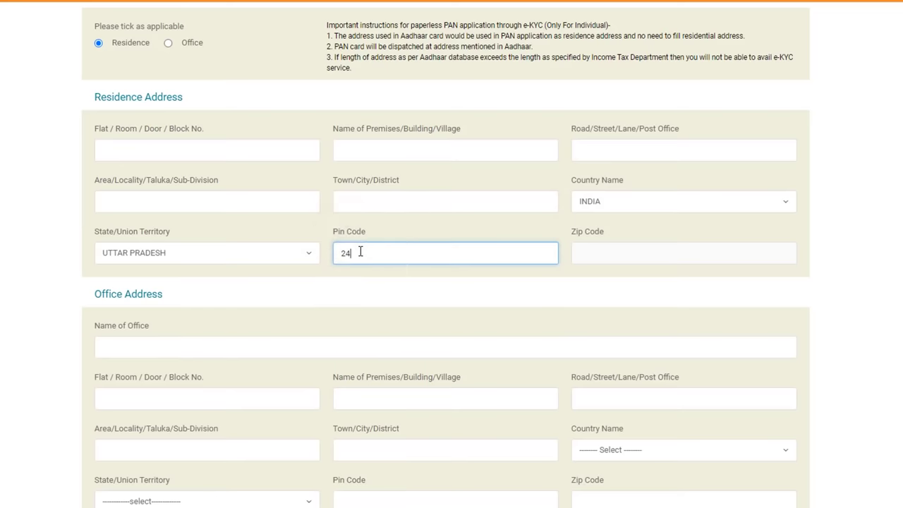
text(6731)
Set the country dialling code to INDIA (91) and save the contact details
scroll(276, 282, down, 2)
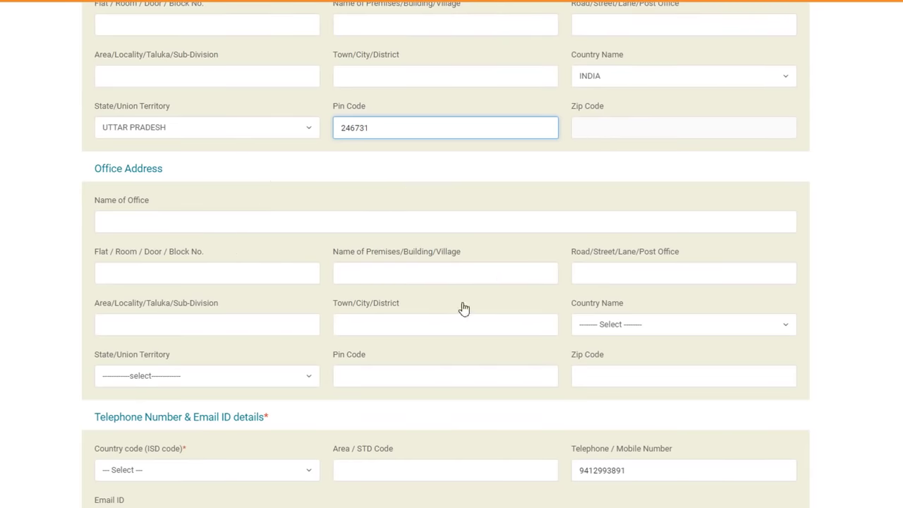
scroll(395, 310, down, 1)
scroll(423, 233, down, 2)
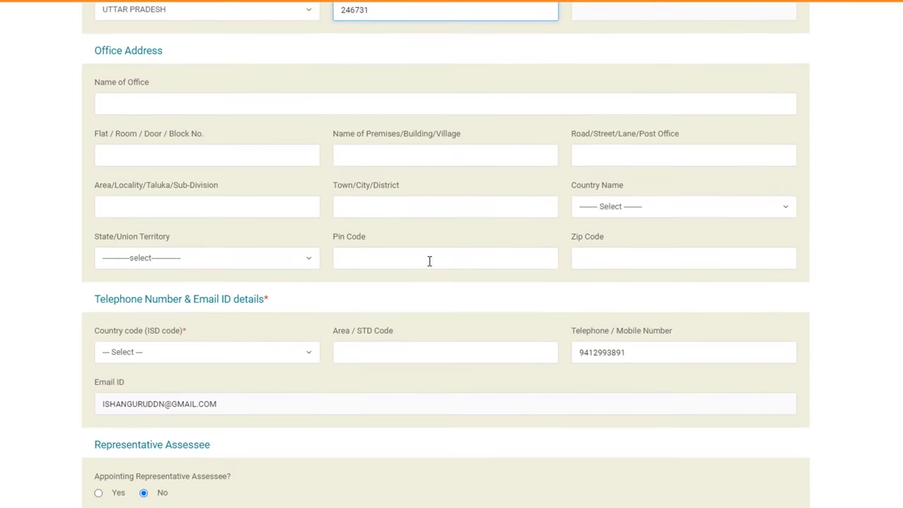
scroll(379, 268, down, 2)
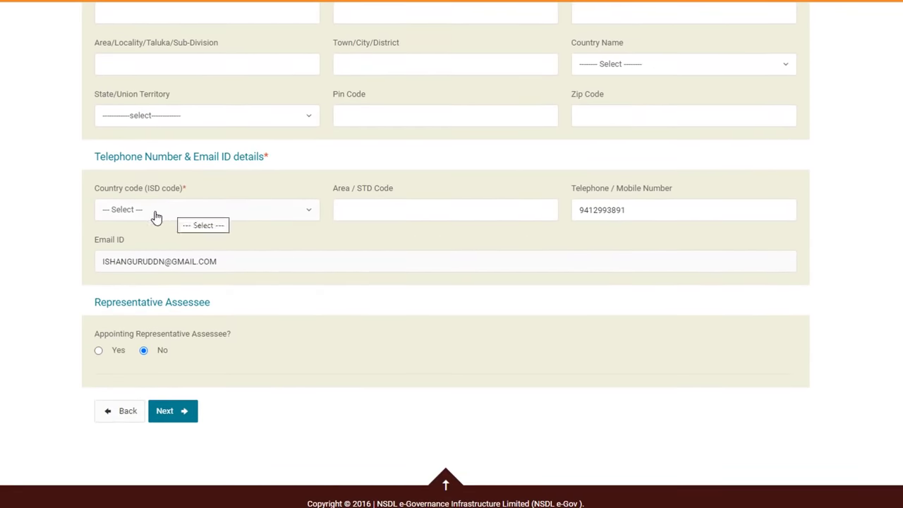
click(155, 216)
text(indi)
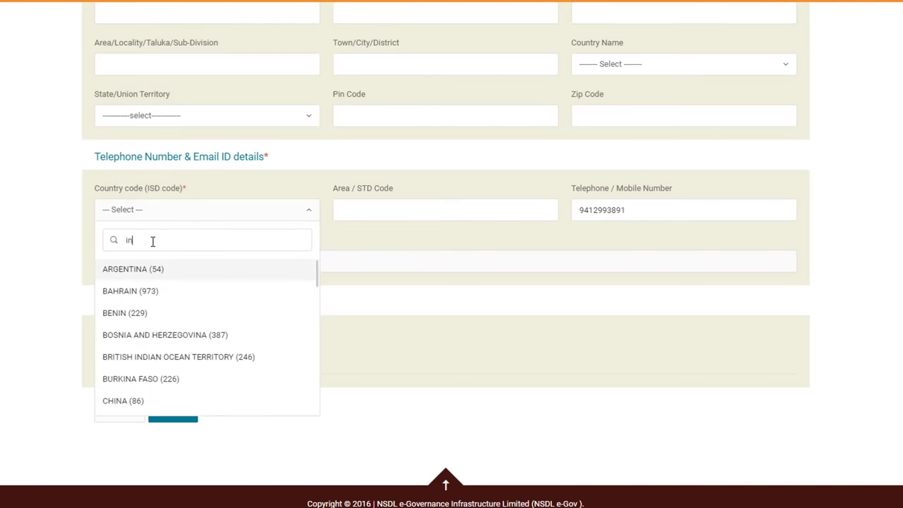
click(204, 289)
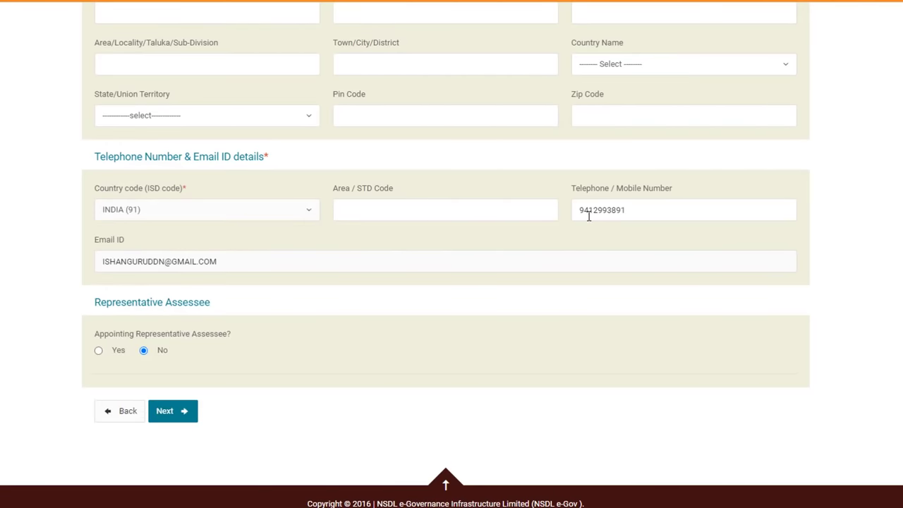
click(182, 416)
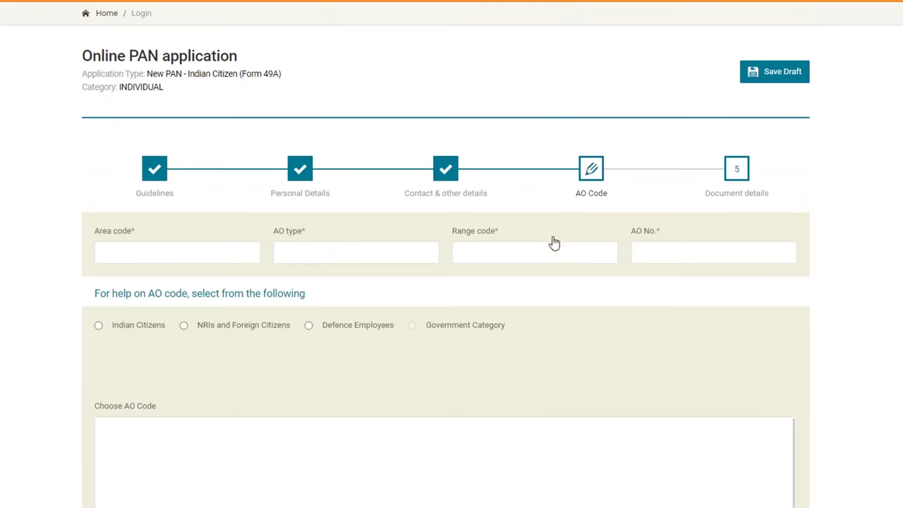
Look up AO codes for Indian Citizens in state UTTAR PRADESH, city BIJNORE
scroll(182, 194, down, 2)
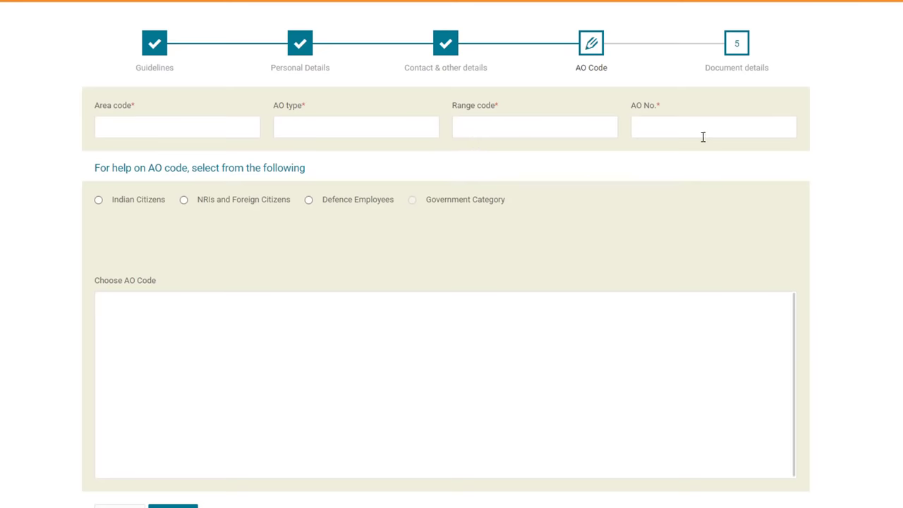
click(99, 201)
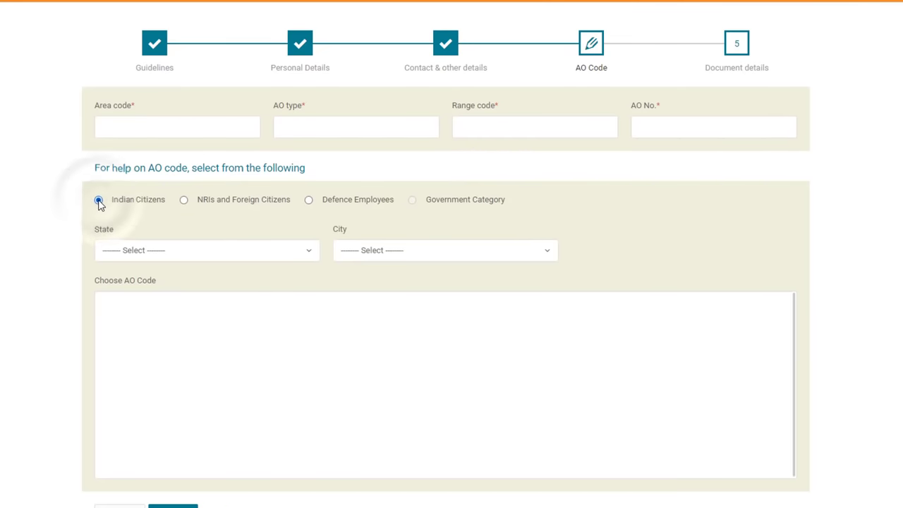
click(135, 250)
text(u)
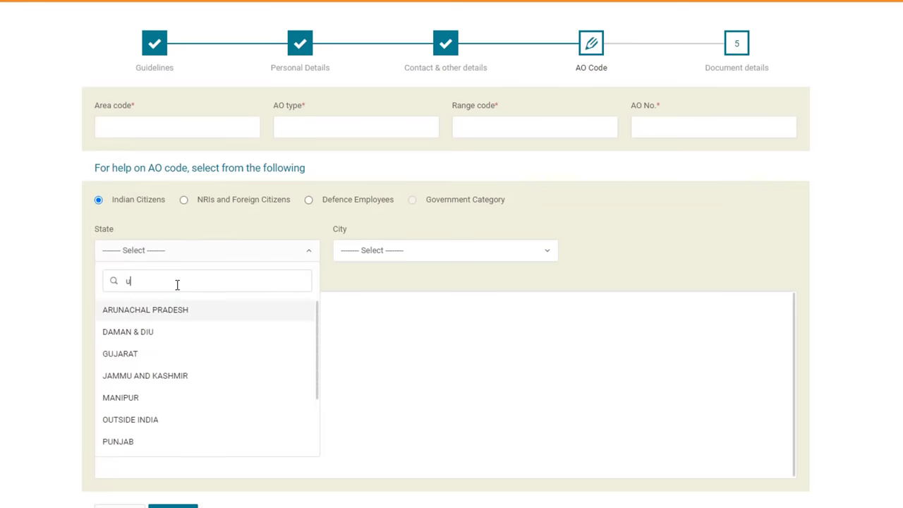
text(tt)
click(162, 309)
click(383, 250)
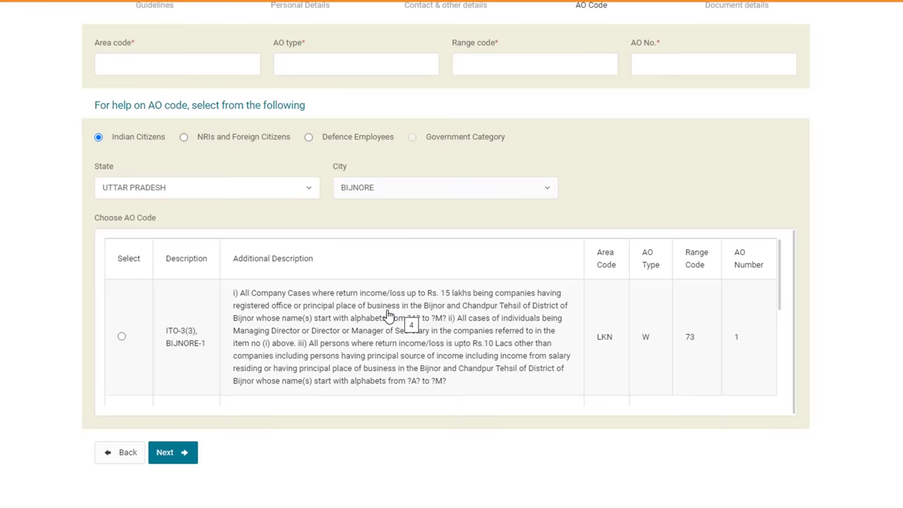
Select the ITO-3(4), BIJNORE-2 AO code (LKN / W / 73 / 2)
scroll(414, 322, down, 1)
scroll(452, 333, up, 1)
scroll(463, 335, down, 2)
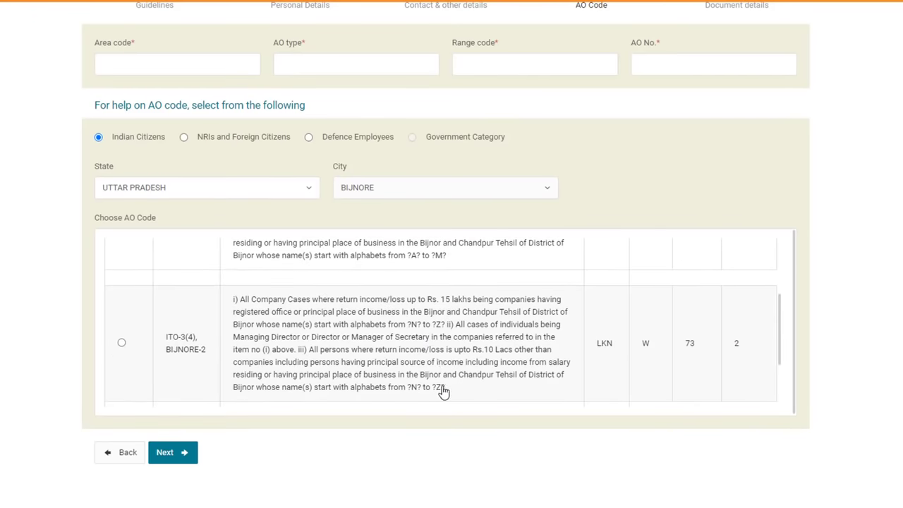
click(122, 344)
scroll(210, 254, up, 1)
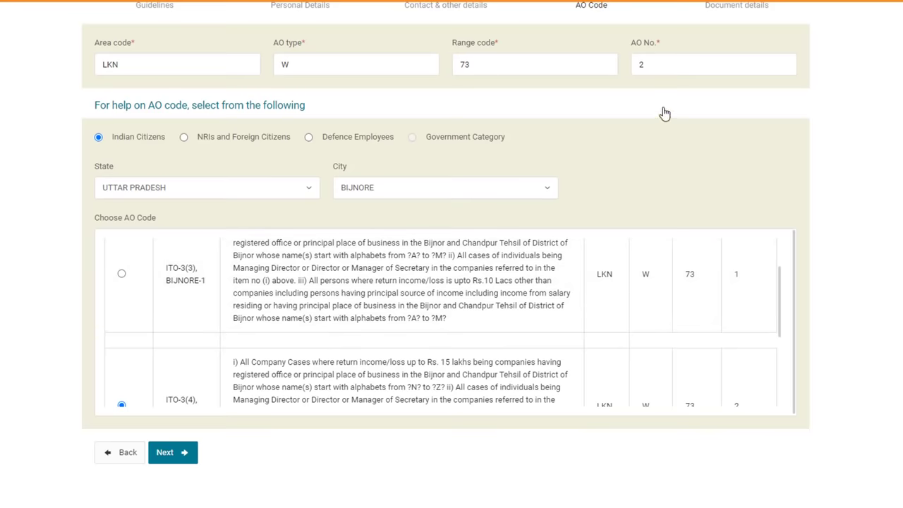
scroll(323, 355, down, 2)
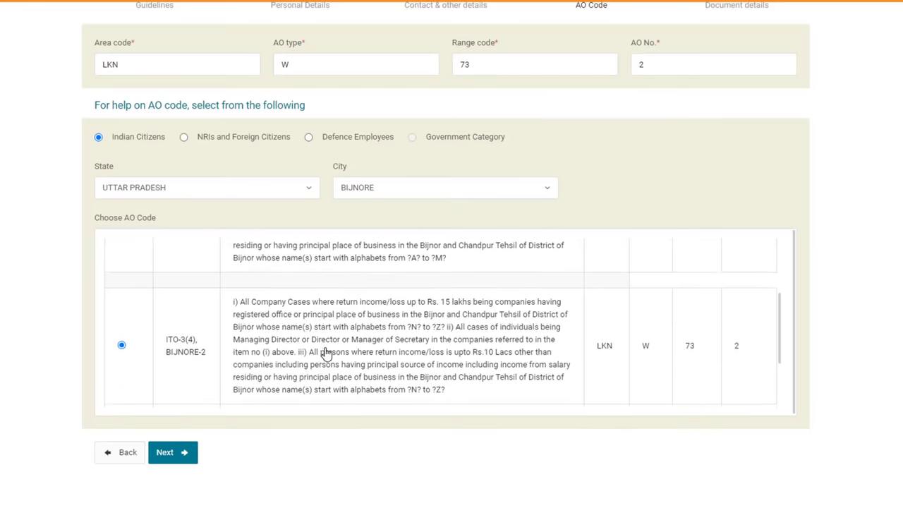
Go to Document details and choose AADHAAR Card as proof of identity and date of birth
click(170, 453)
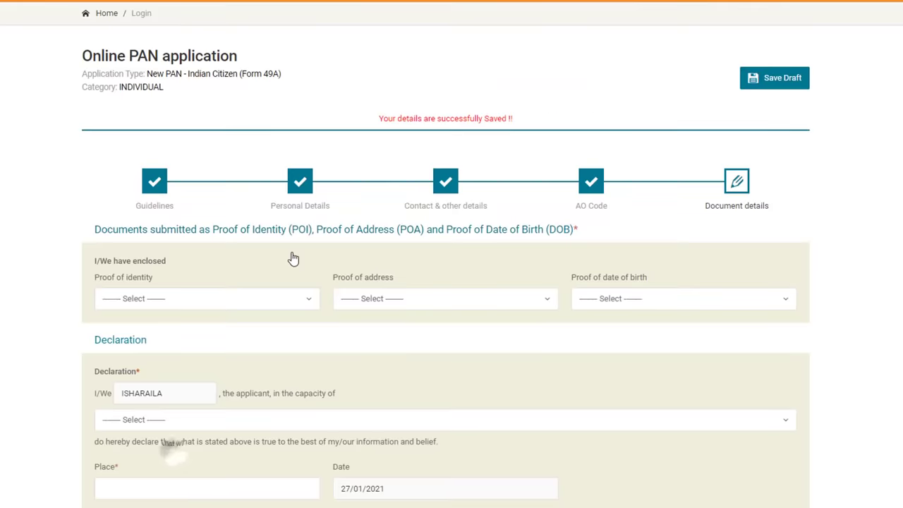
scroll(292, 258, down, 1)
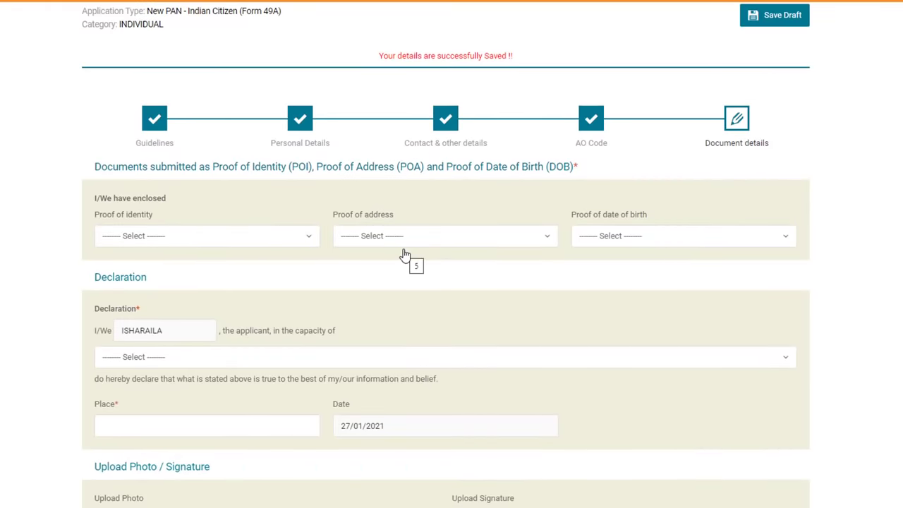
scroll(344, 228, down, 1)
click(212, 182)
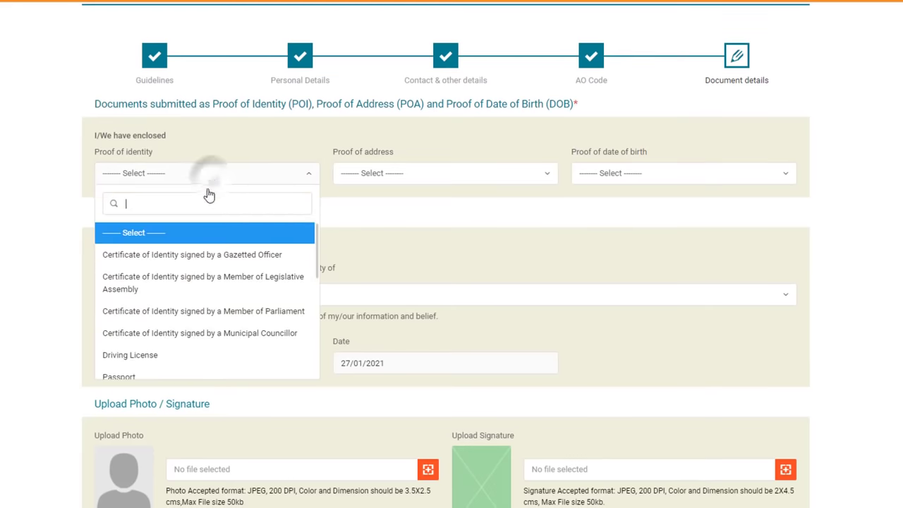
scroll(197, 342, down, 1)
scroll(211, 342, down, 4)
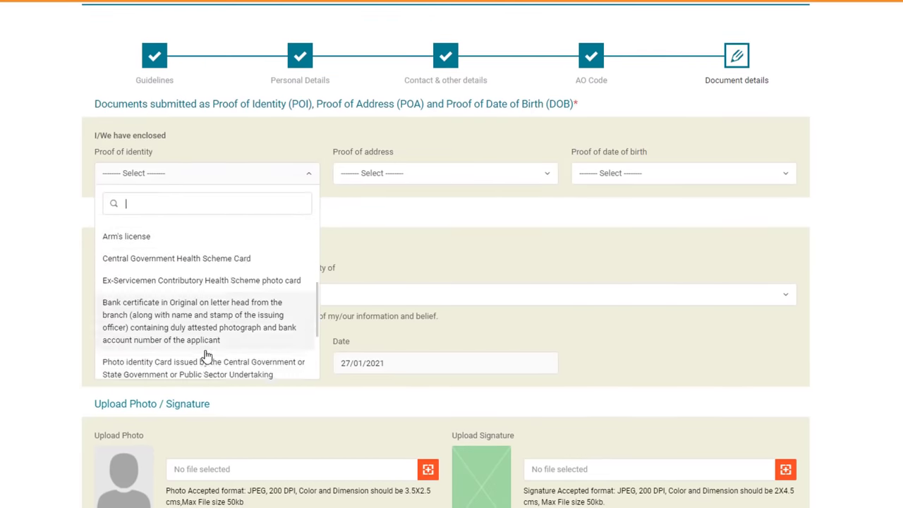
click(194, 366)
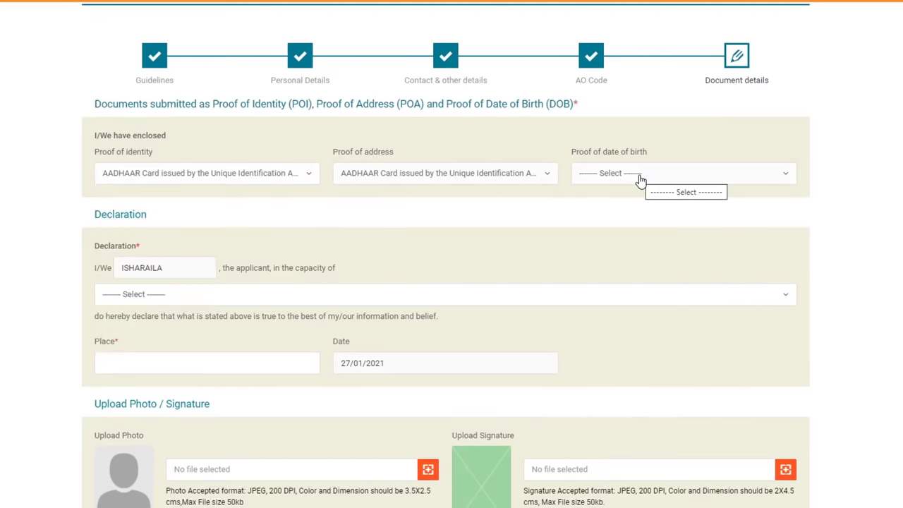
click(640, 176)
text(aa)
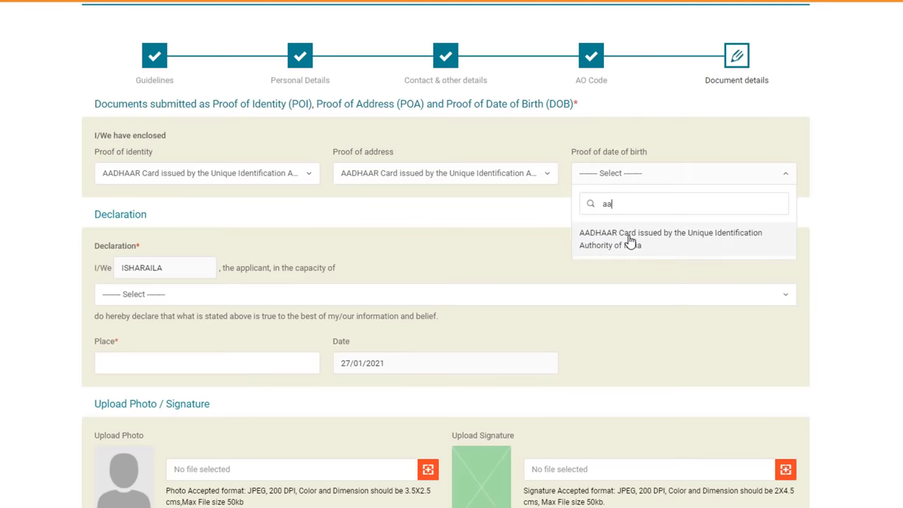
text(d)
click(630, 240)
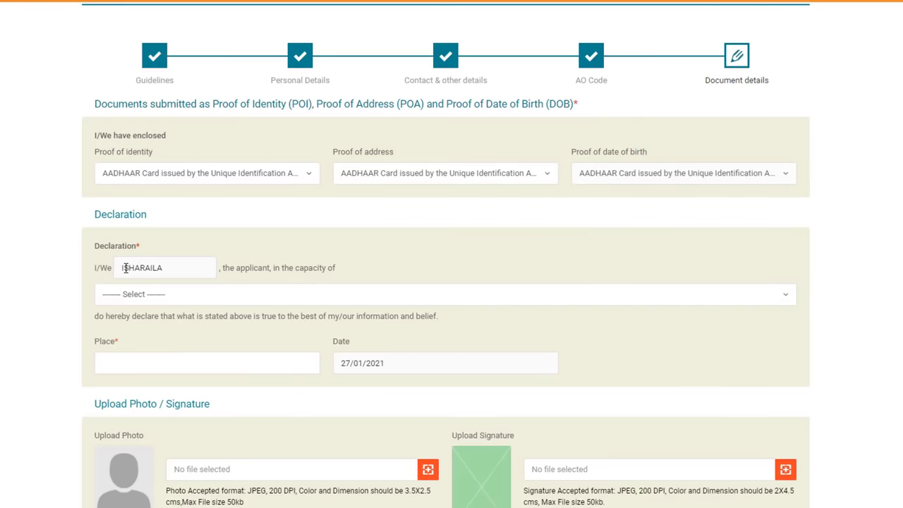
Declare in the capacity of Himself/Herself with KIRATPUR as the place
click(162, 300)
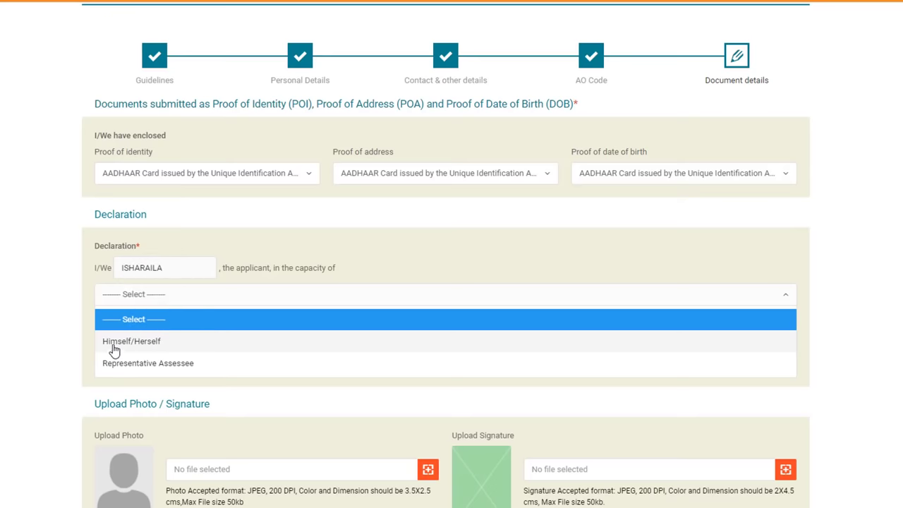
click(141, 343)
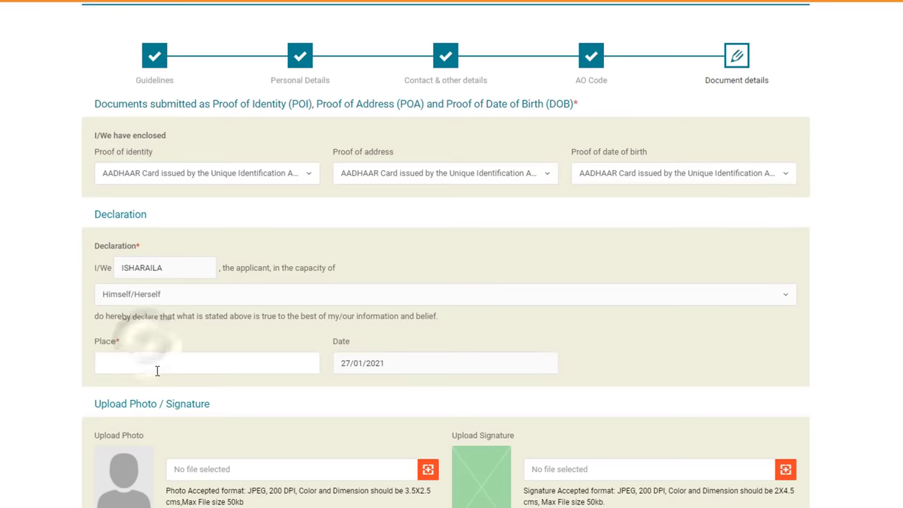
click(158, 370)
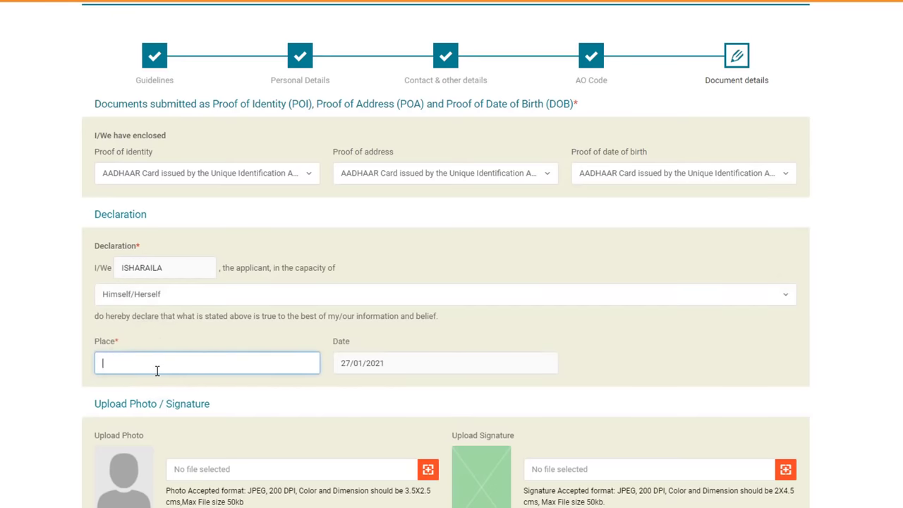
text(KIRATPUR)
scroll(164, 194, down, 4)
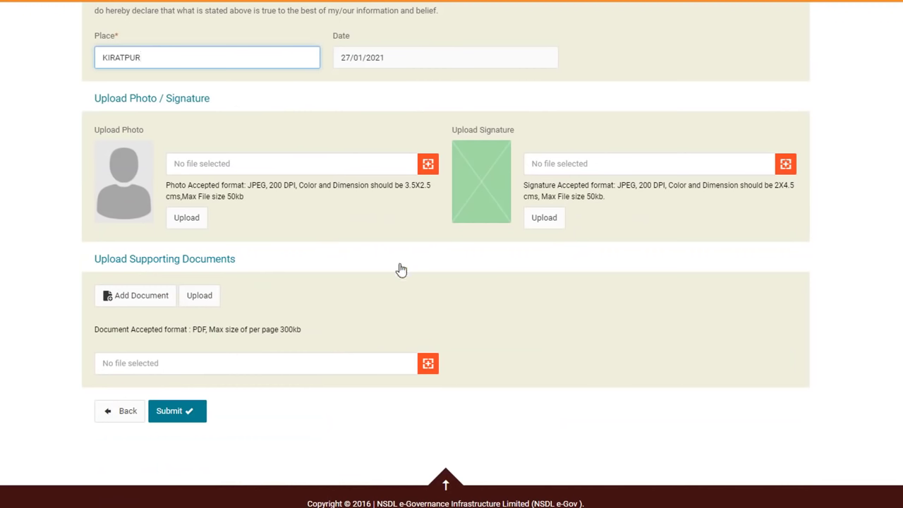
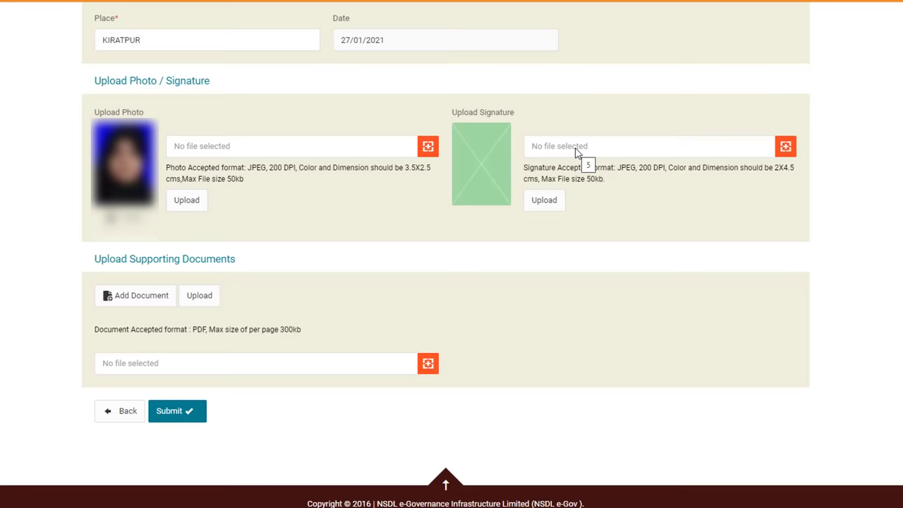
Attach the signature JPG and aadhar card.pdf, then upload the Aadhaar supporting document
drag(577, 153, 575, 155)
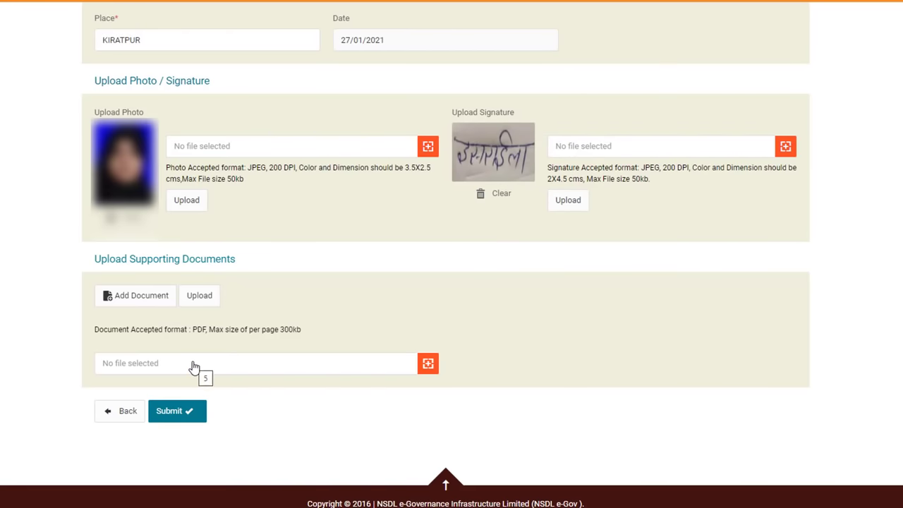
drag(194, 367, 196, 366)
click(203, 298)
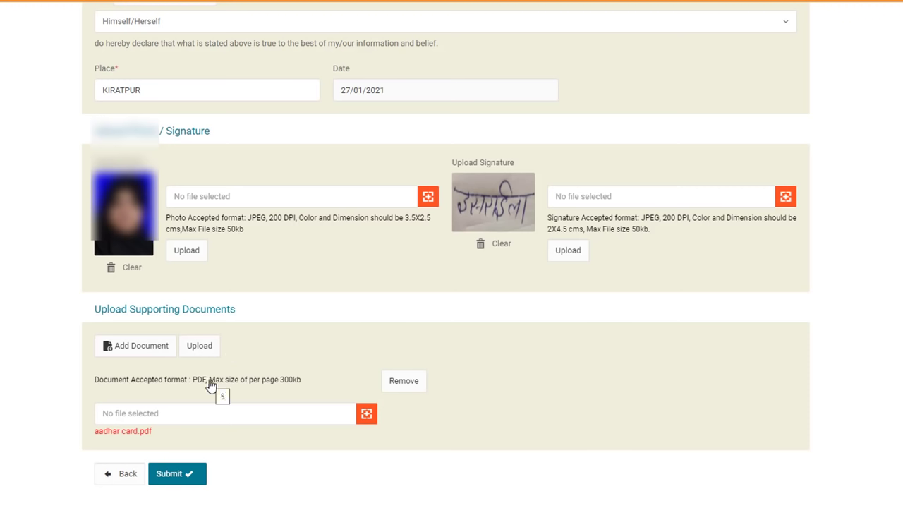
Submit the form, confirm it with the first eight Aadhaar digits, and proceed to payment
click(177, 474)
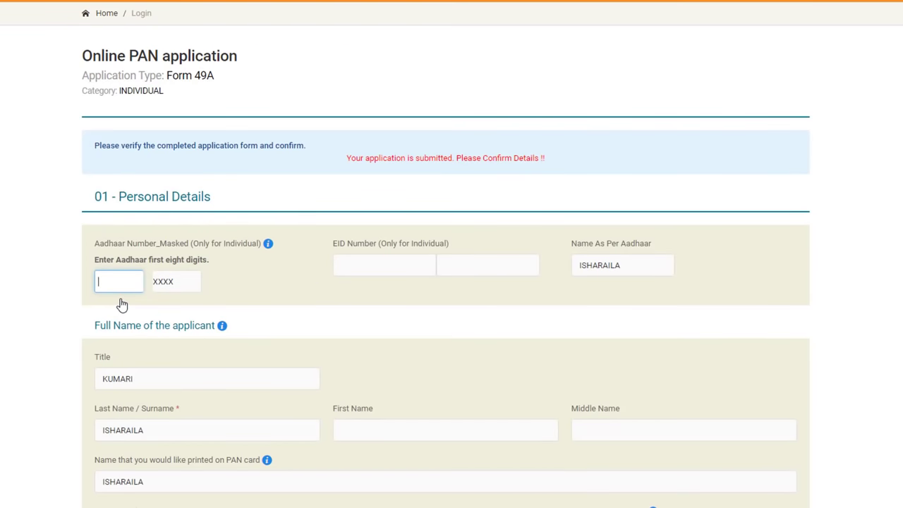
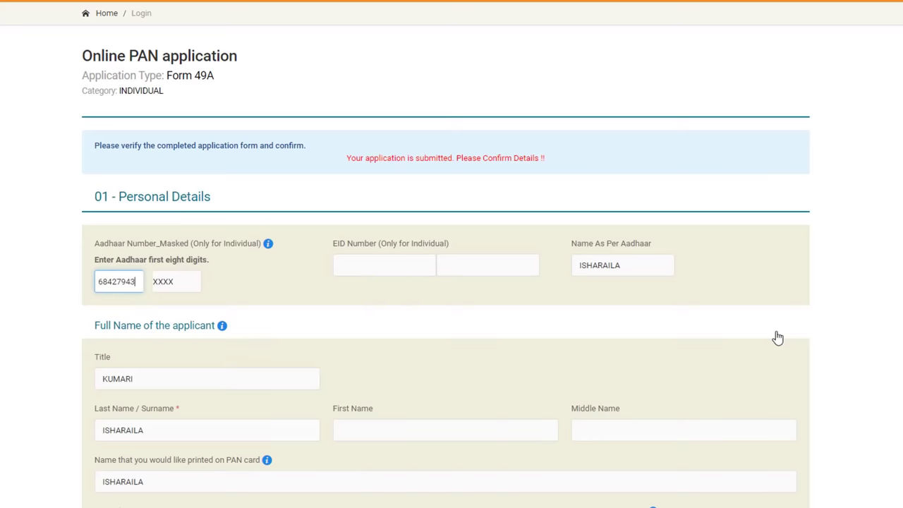
scroll(776, 336, down, 9)
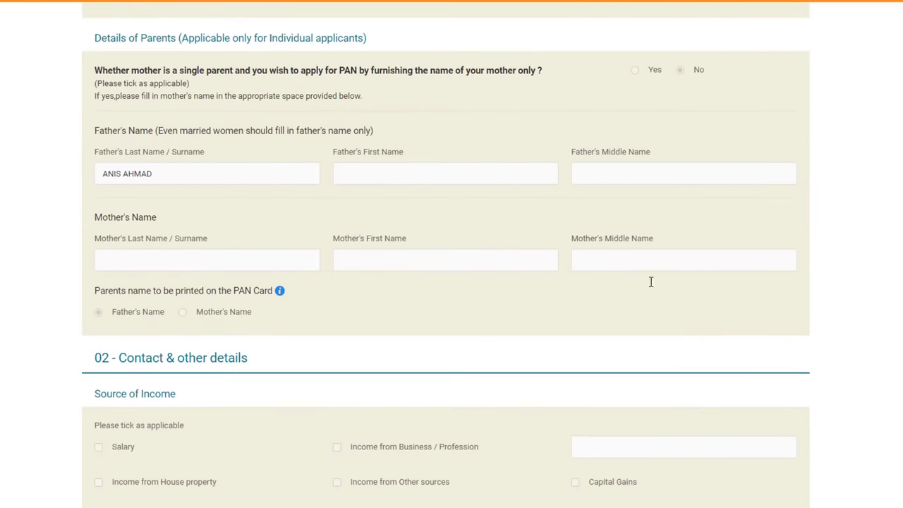
scroll(722, 365, down, 13)
scroll(724, 367, down, 11)
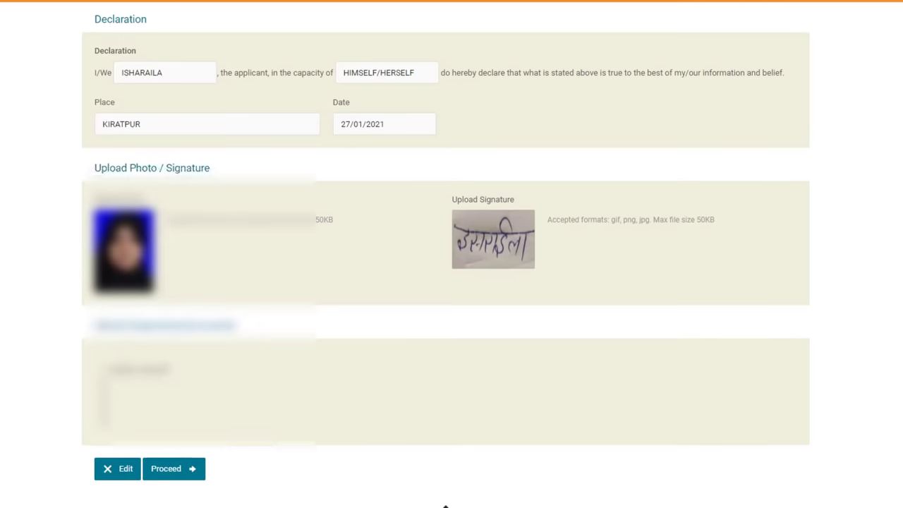
click(189, 479)
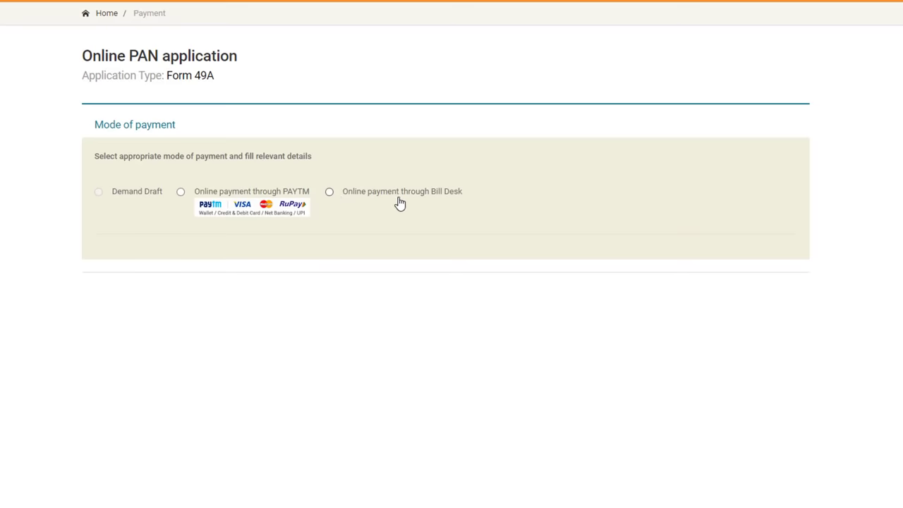
Choose online payment through Bill Desk, accept the terms of service, and proceed to the gateway
click(330, 192)
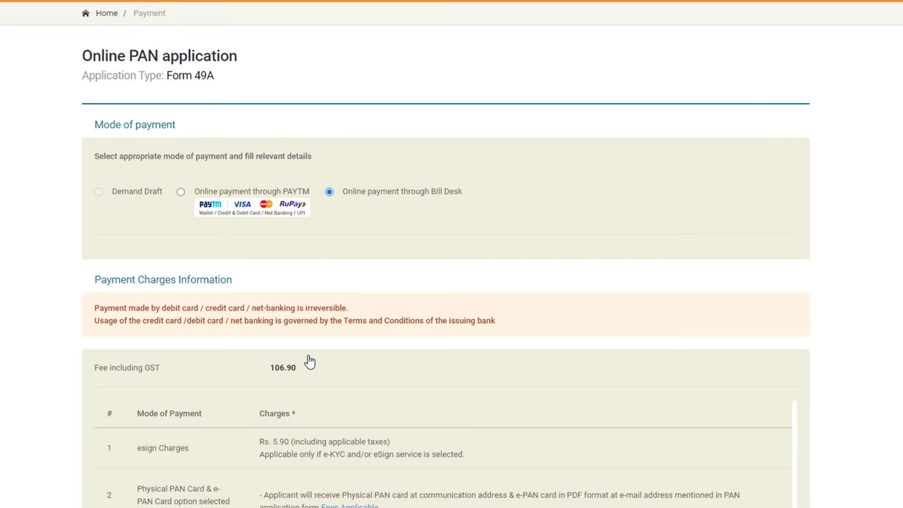
scroll(310, 361, down, 4)
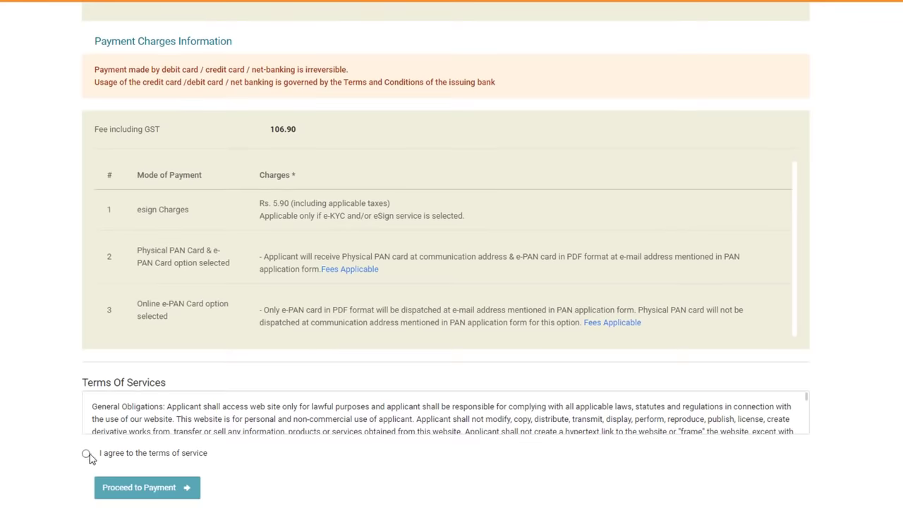
click(86, 455)
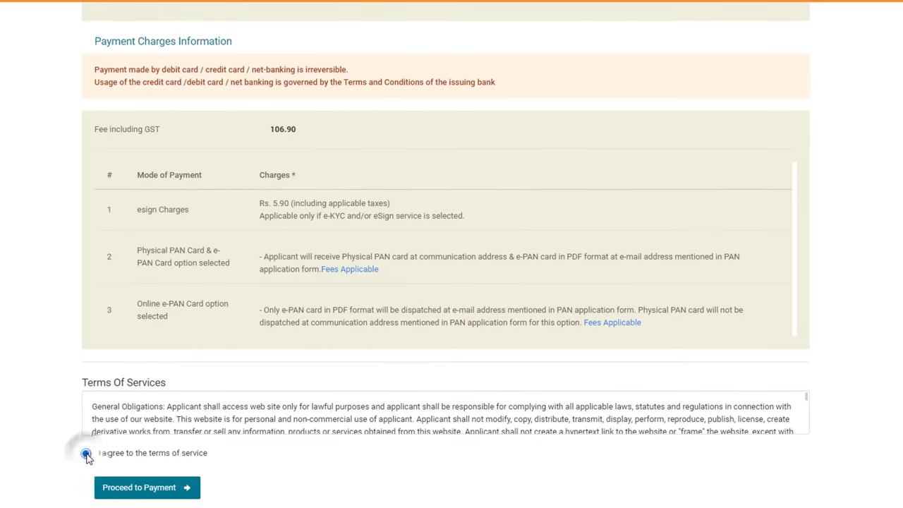
click(168, 491)
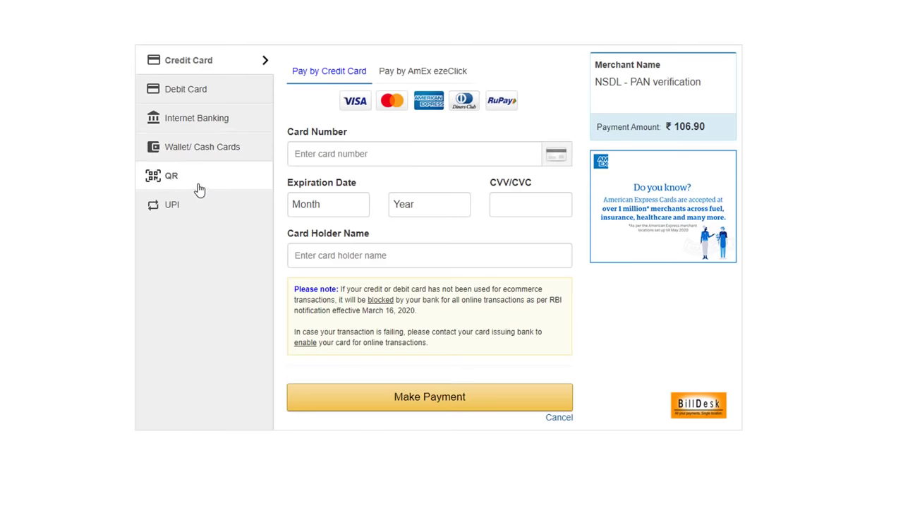
Pay the ₹106.90 fee by BHIM UPI QR code, bringing up the scannable QR
click(199, 181)
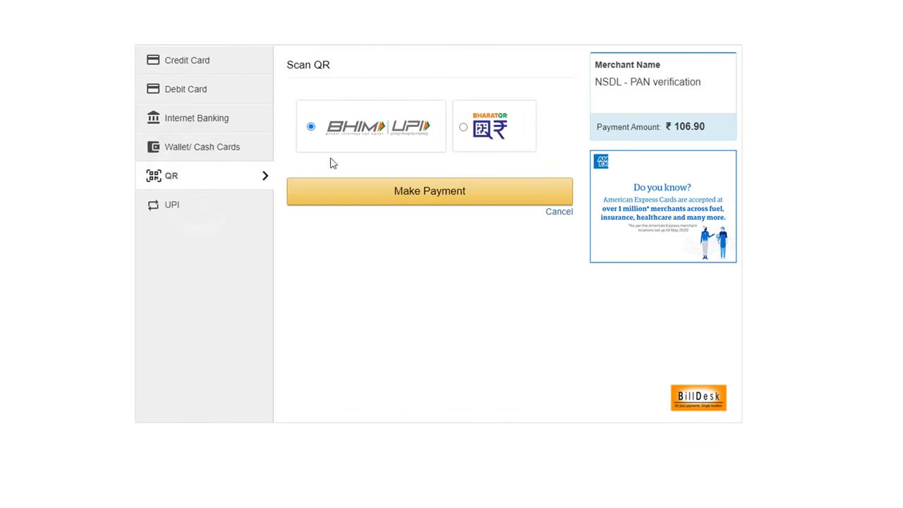
click(338, 124)
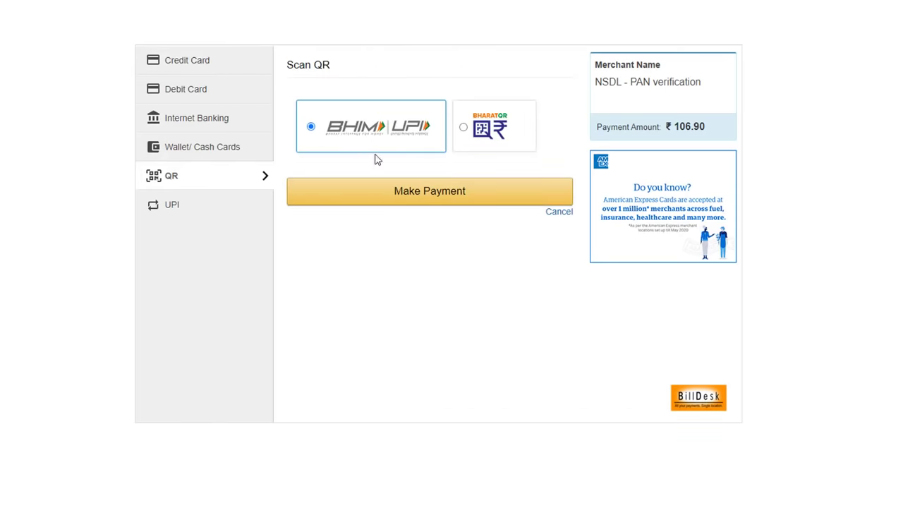
click(406, 197)
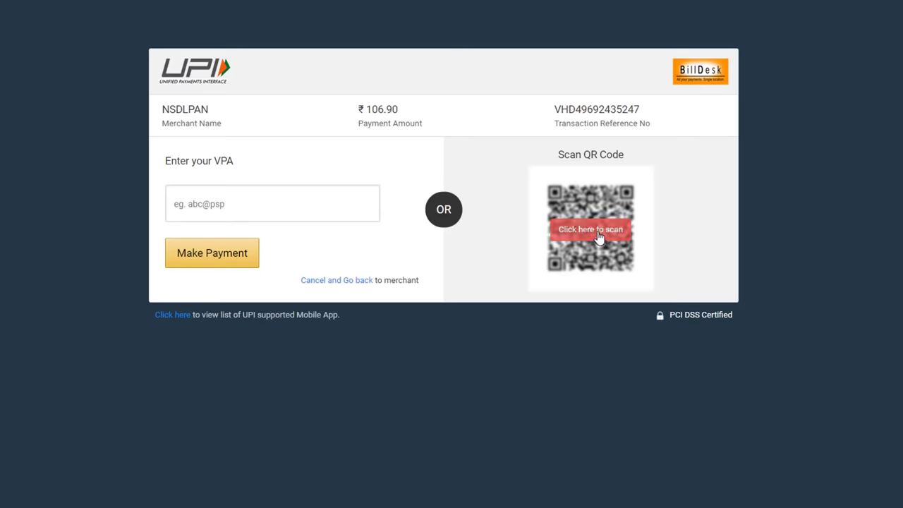
click(601, 234)
click(600, 232)
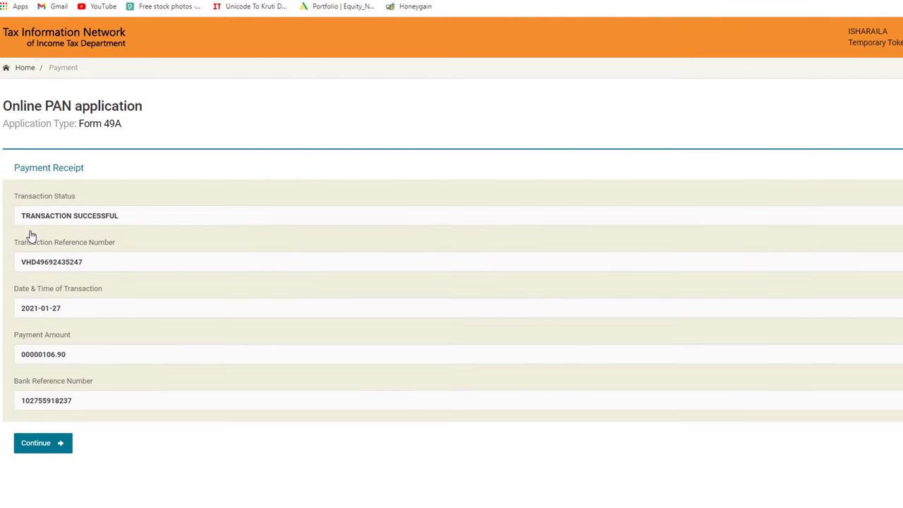
Continue past the receipt, consent to Aadhaar e-signing, and request OTP authentication
click(46, 444)
click(18, 359)
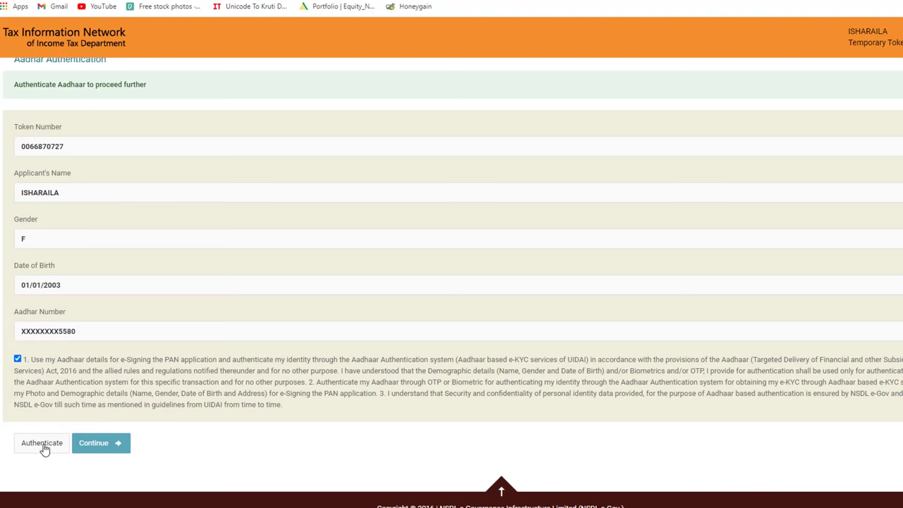
click(42, 443)
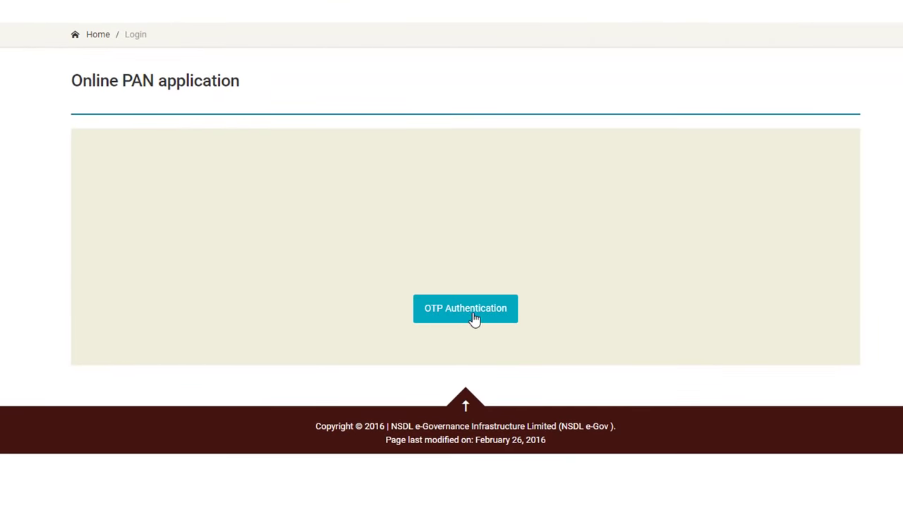
click(473, 320)
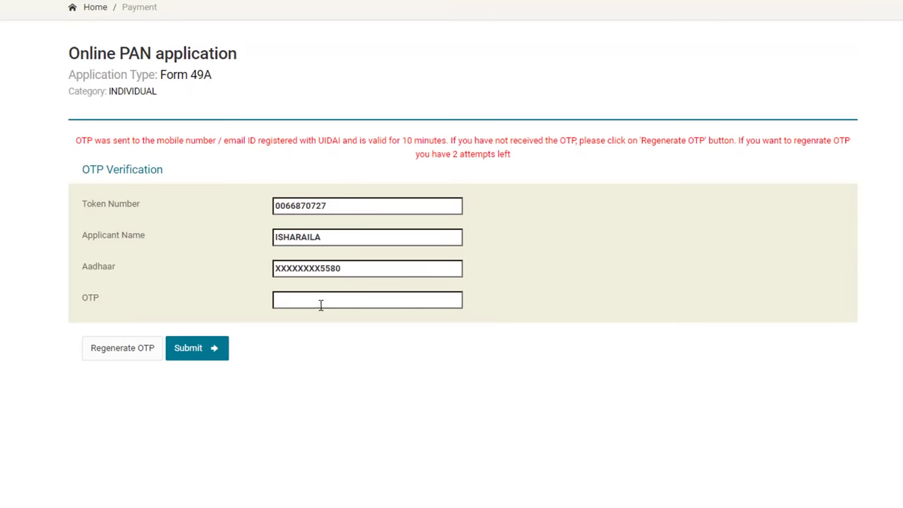
Enter and submit the received Aadhaar OTP, then continue to eSign
click(320, 301)
click(214, 350)
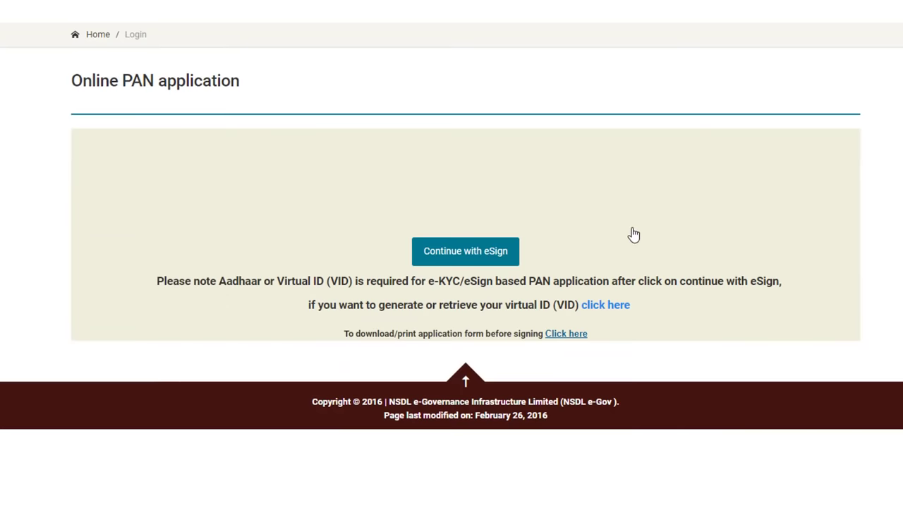
click(470, 255)
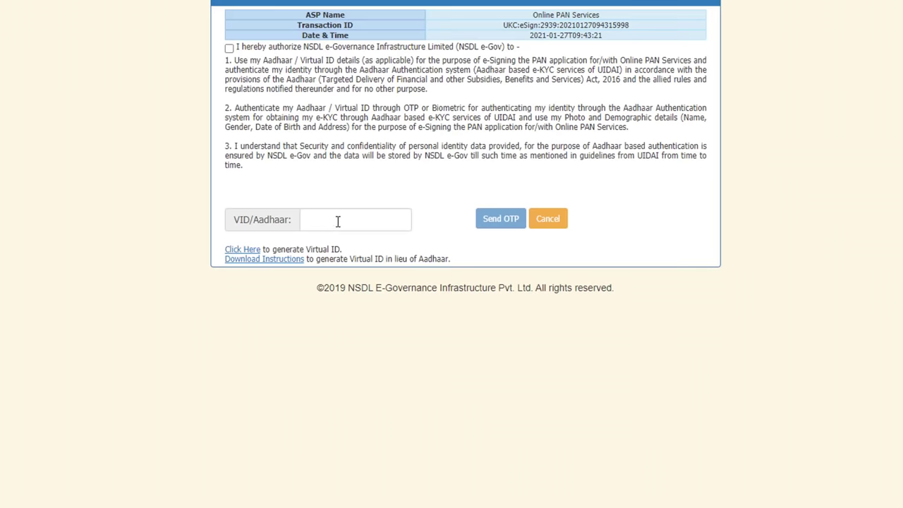
click(338, 221)
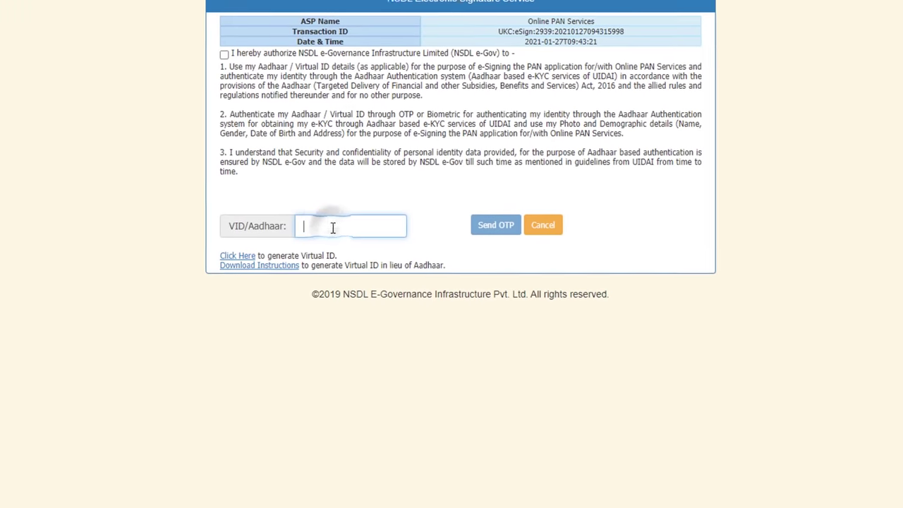
Authorize NSDL e-Gov to use the Aadhaar details and verify the OTP to e-sign
click(195, 93)
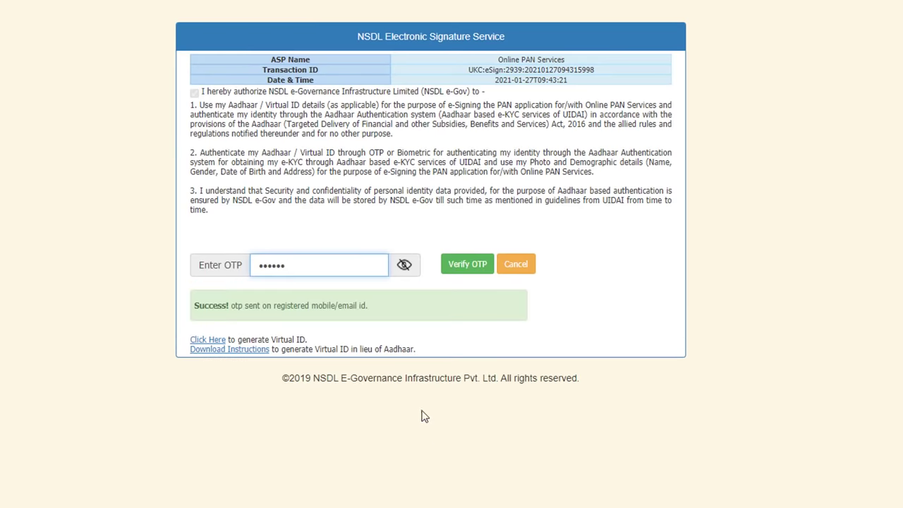
click(455, 267)
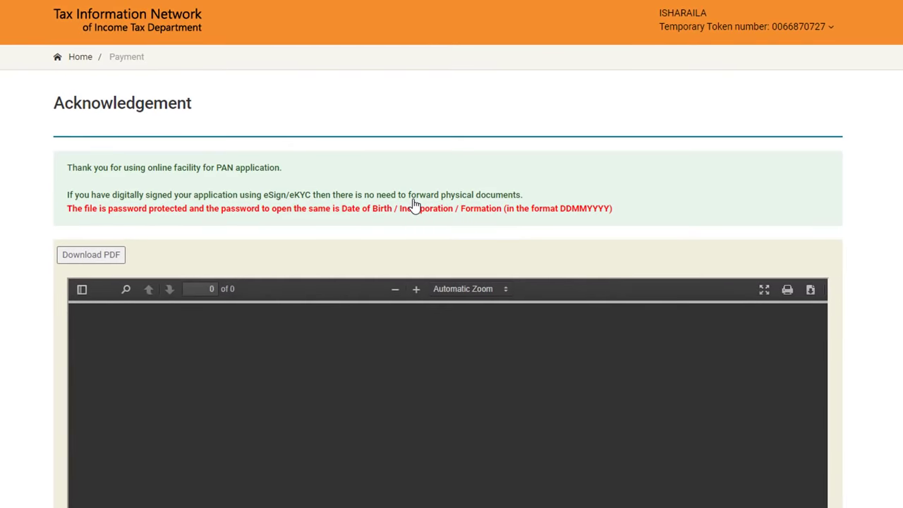
Scroll through the acknowledgement page to view the signed application form
scroll(583, 349, down, 5)
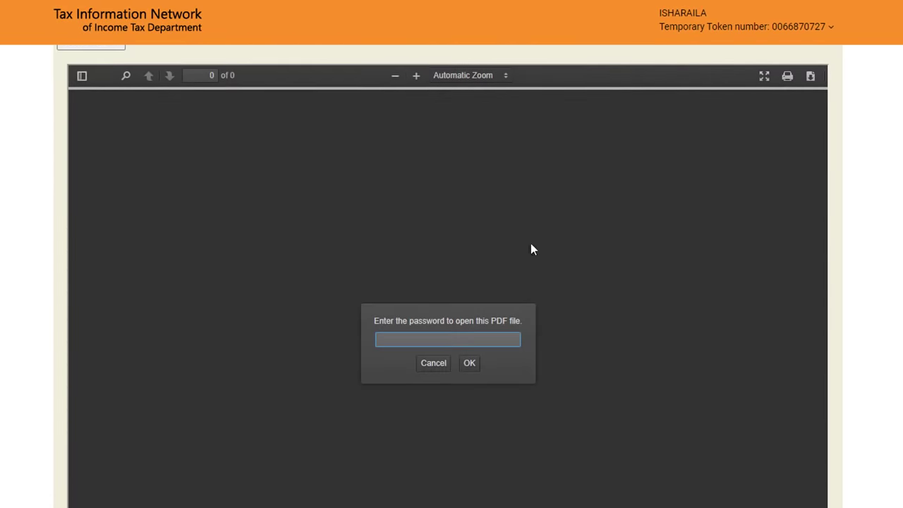
scroll(557, 331, up, 3)
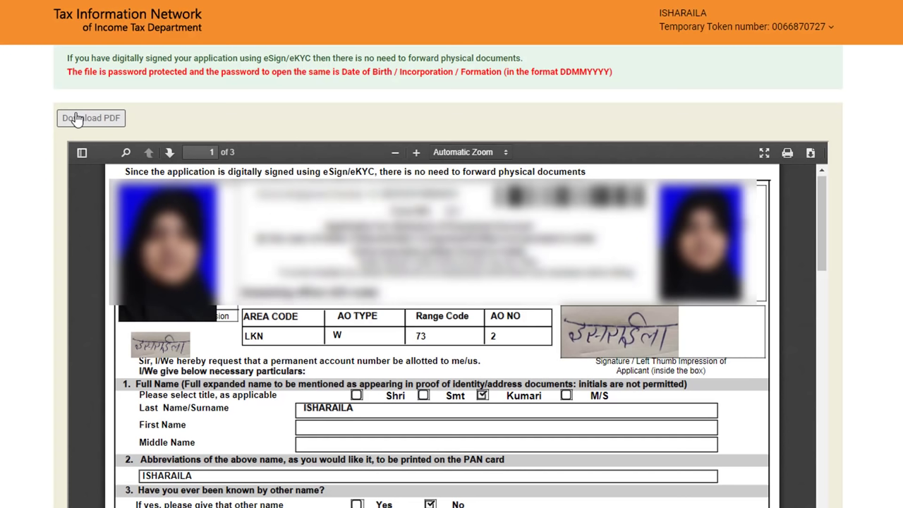
scroll(77, 119, down, 10)
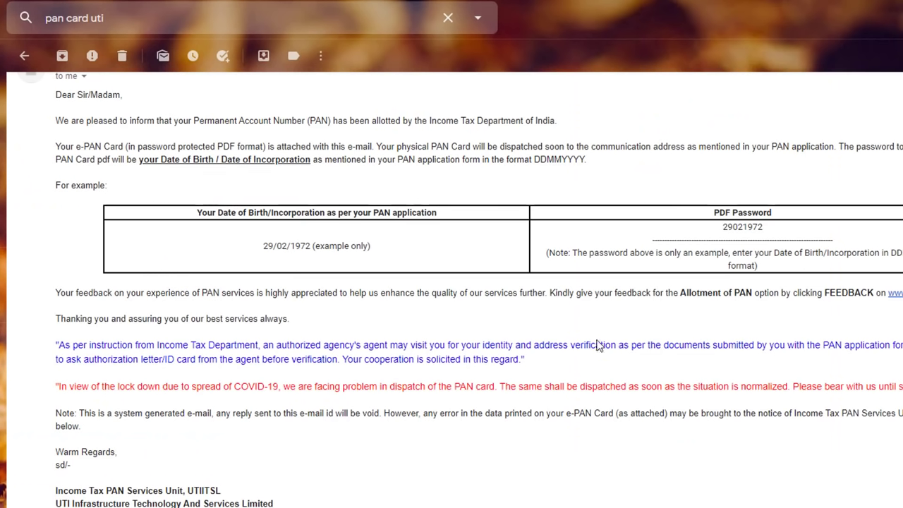
Scroll down the UTIITSL email and open its attached e-PAN PDF
scroll(522, 360, down, 5)
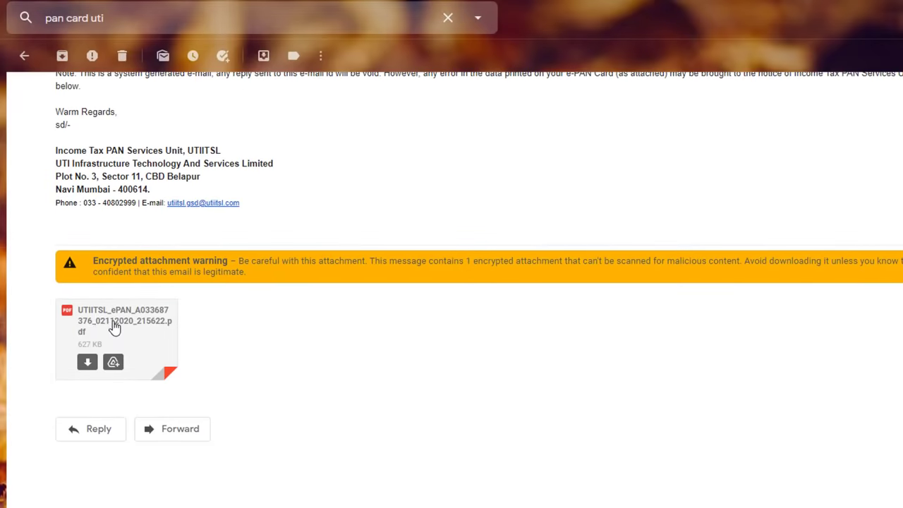
click(115, 327)
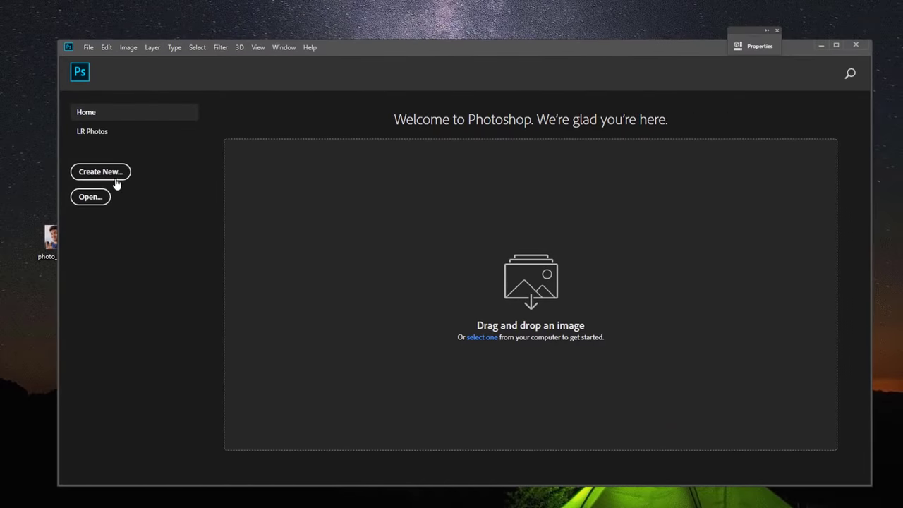
Create a new document in centimeters: width 2.5, height 3.5, resolution 200 pixels/inch
click(113, 178)
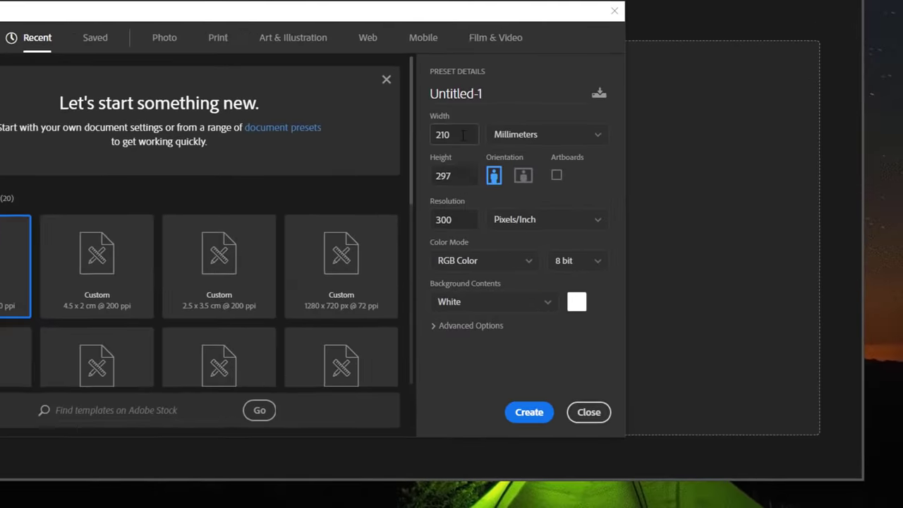
double_click(536, 202)
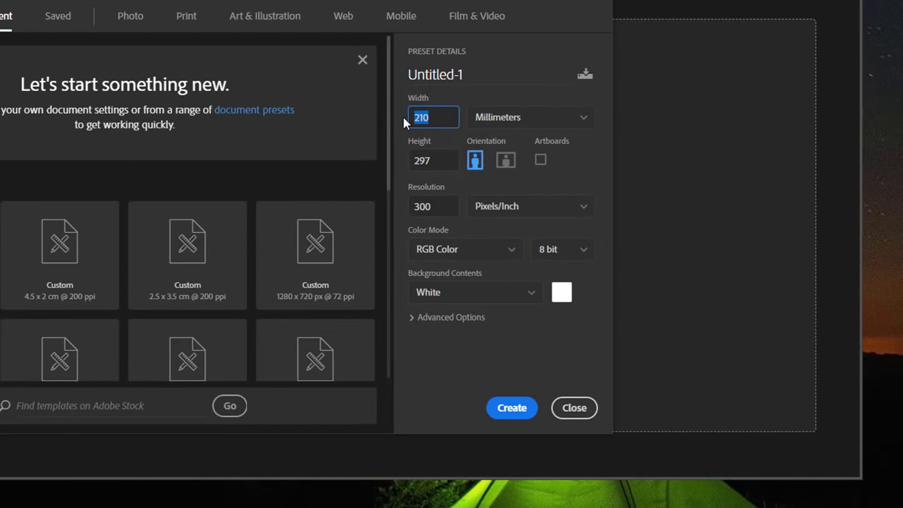
text(2.5)
click(540, 122)
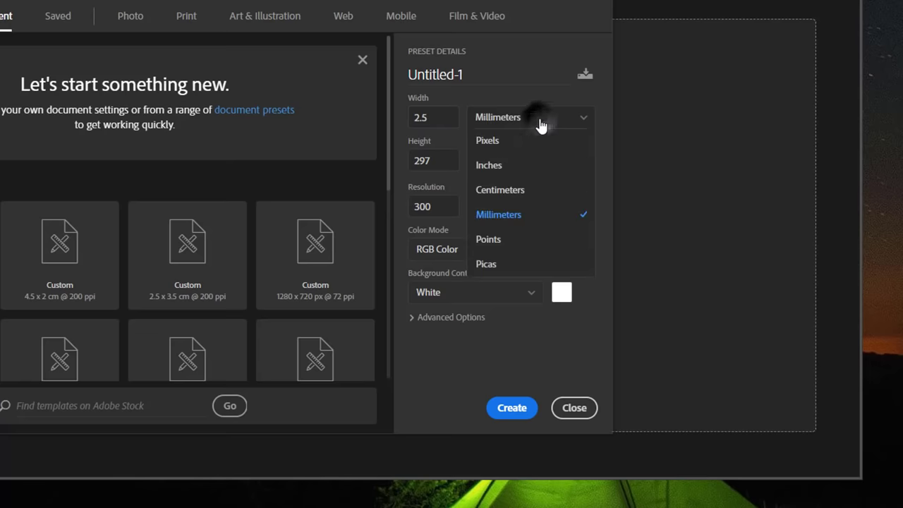
click(526, 190)
double_click(427, 117)
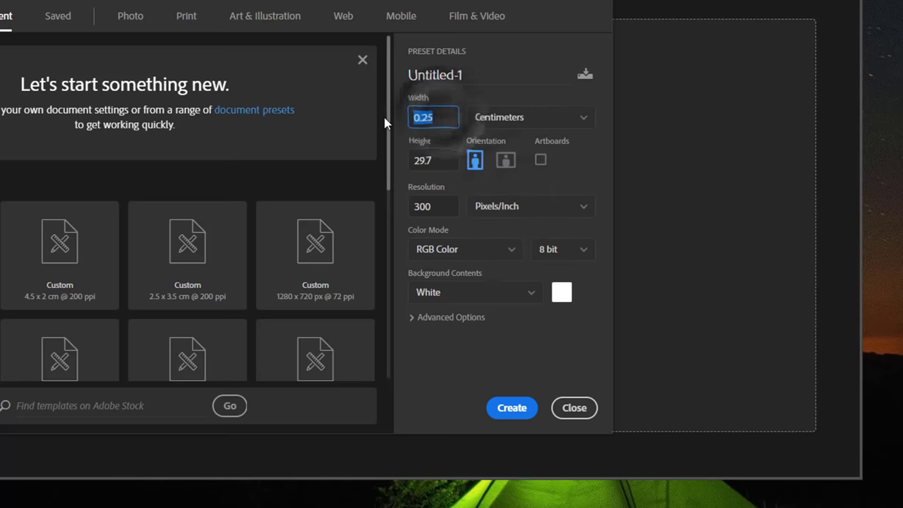
text(2.5)
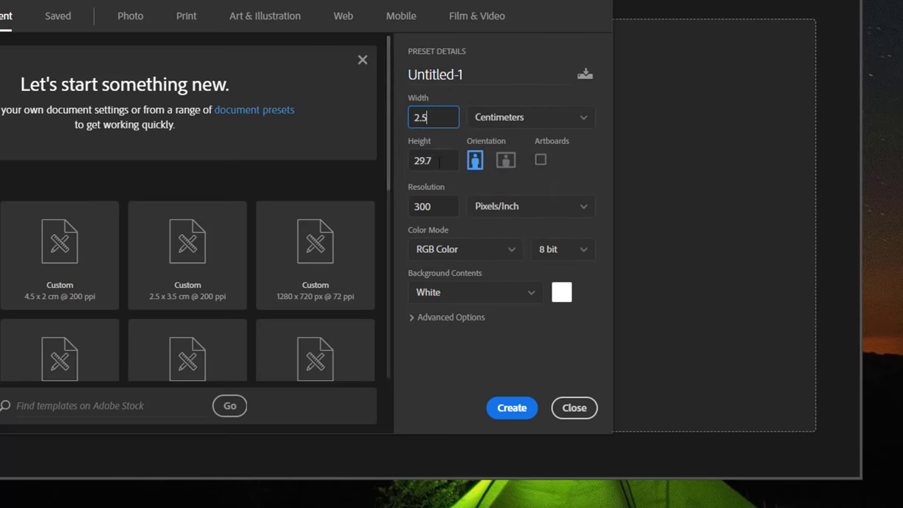
double_click(438, 161)
text(3.5)
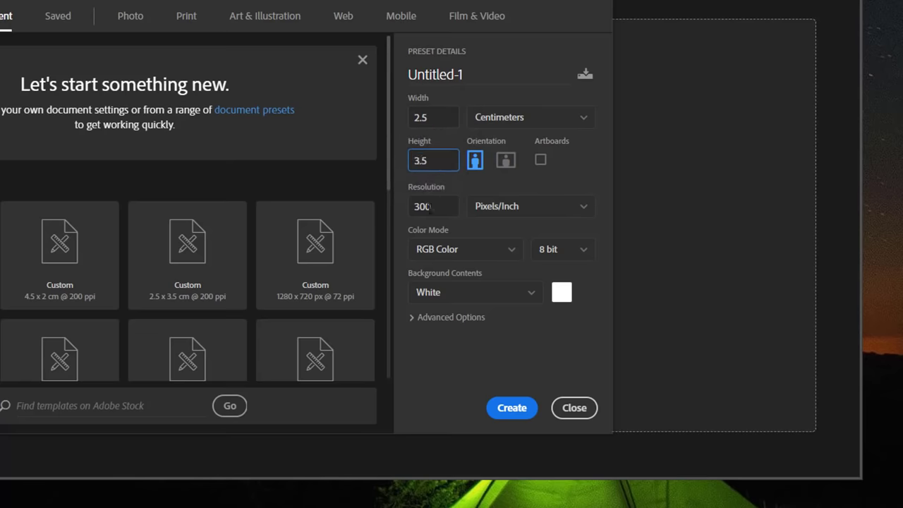
double_click(423, 206)
text(200)
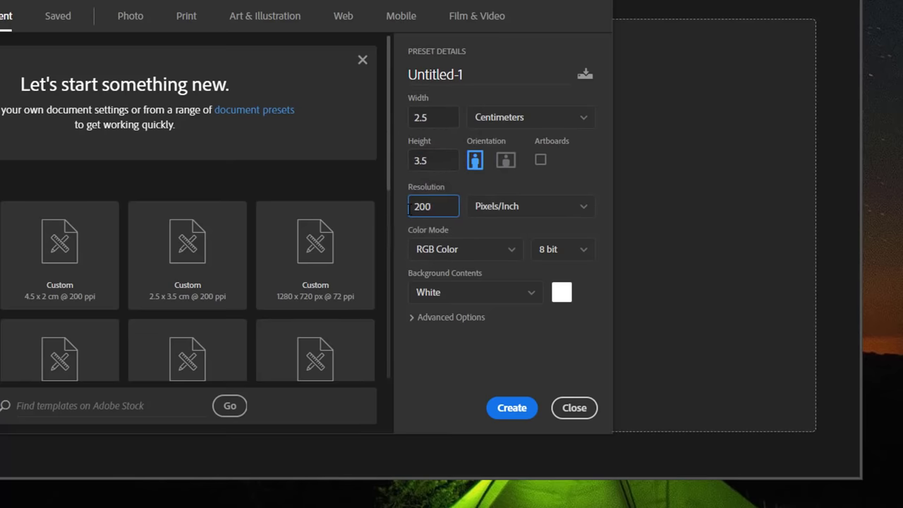
click(514, 412)
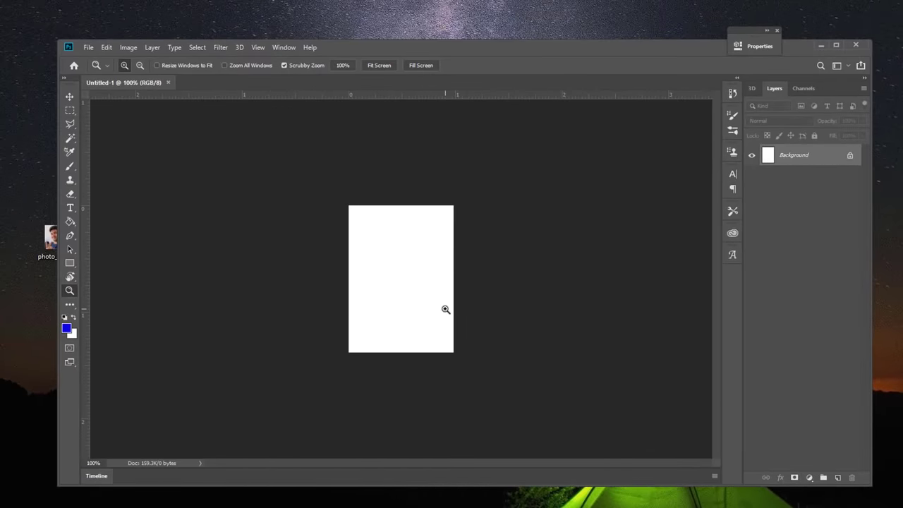
Place the desktop photo on the canvas, enlarge it to fill, and crop to the edges
key(v)
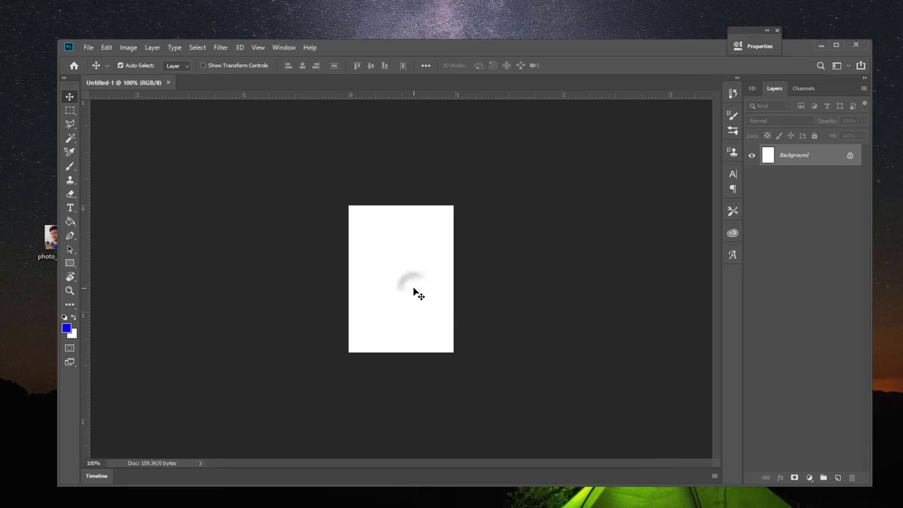
drag(39, 240, 400, 290)
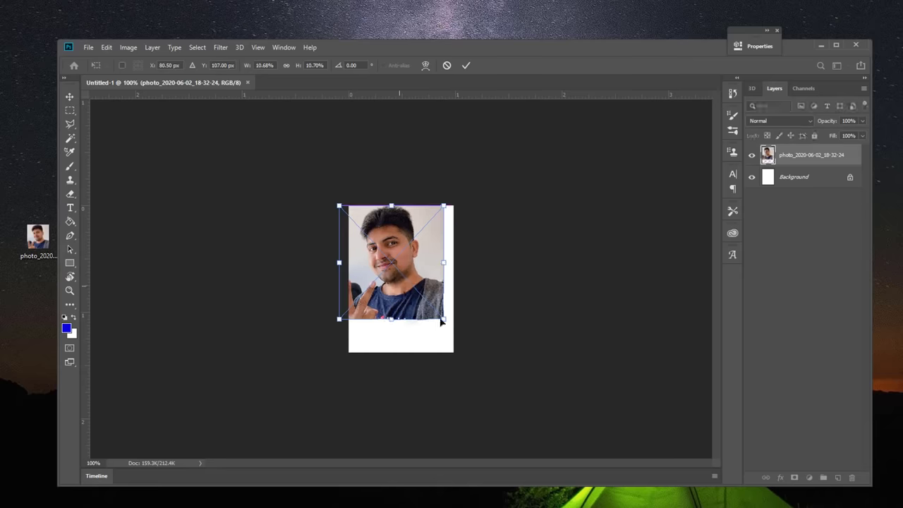
drag(444, 319, 472, 356)
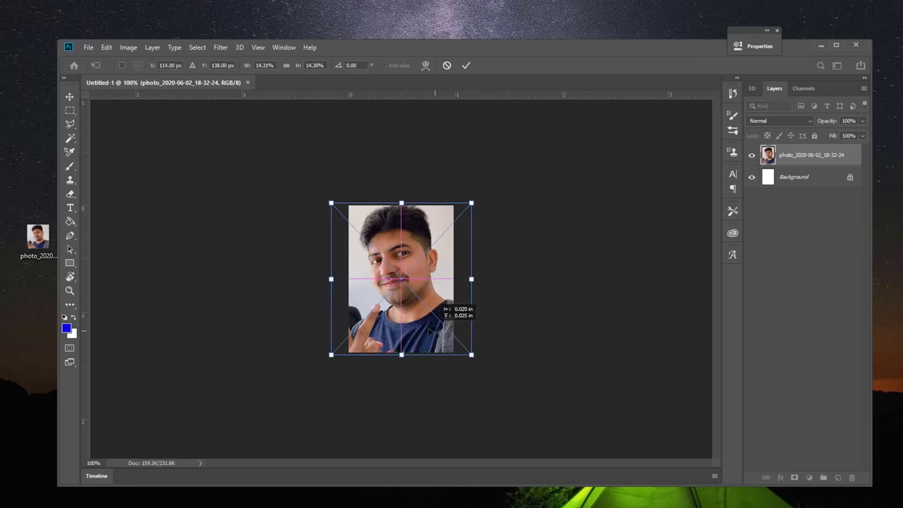
key(Return)
key(c)
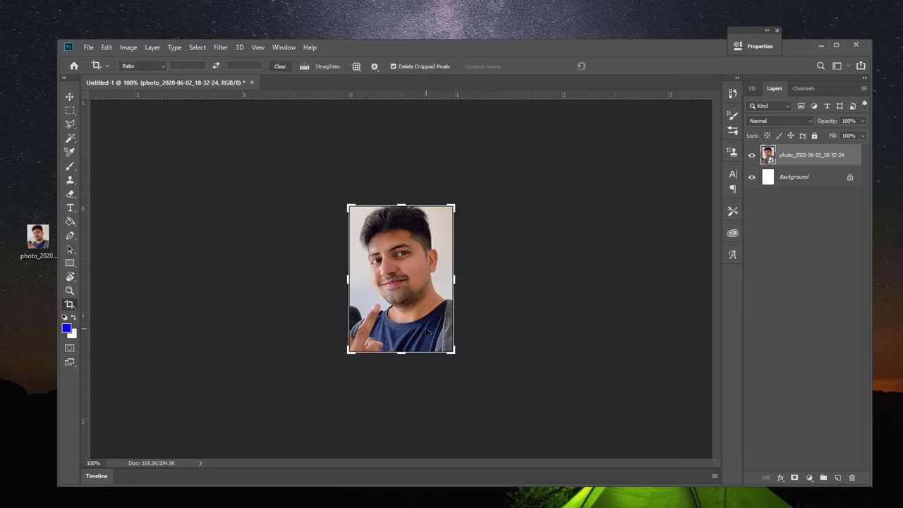
key(Return)
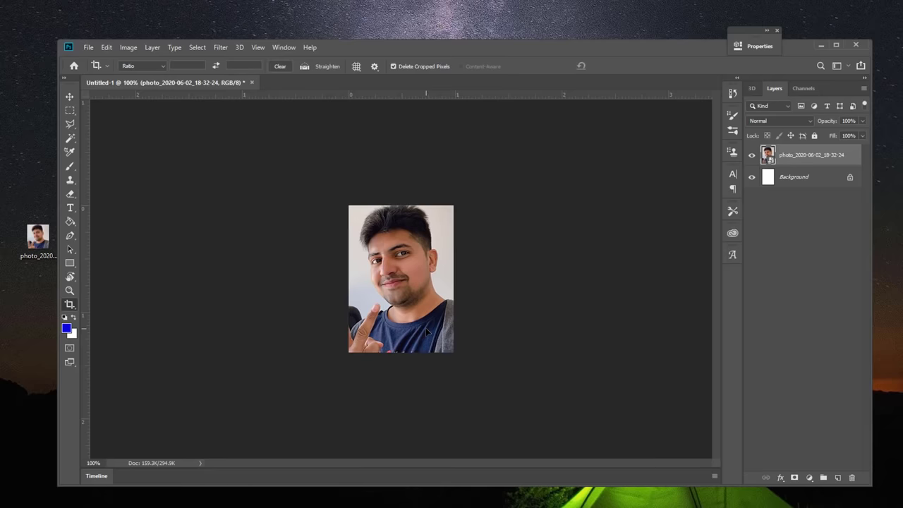
Save the photo to the desktop as JPEG 'photo for pan card' at quality 9 (High)
key(ctrl+s)
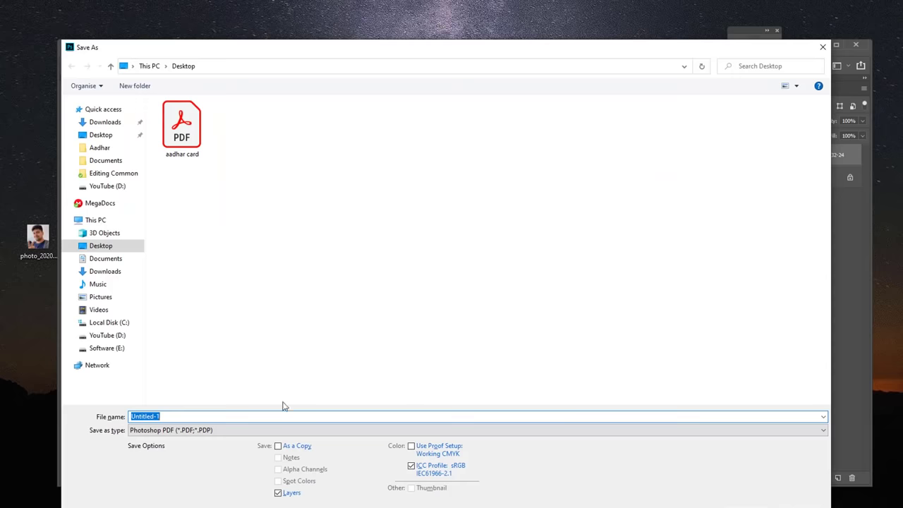
click(197, 432)
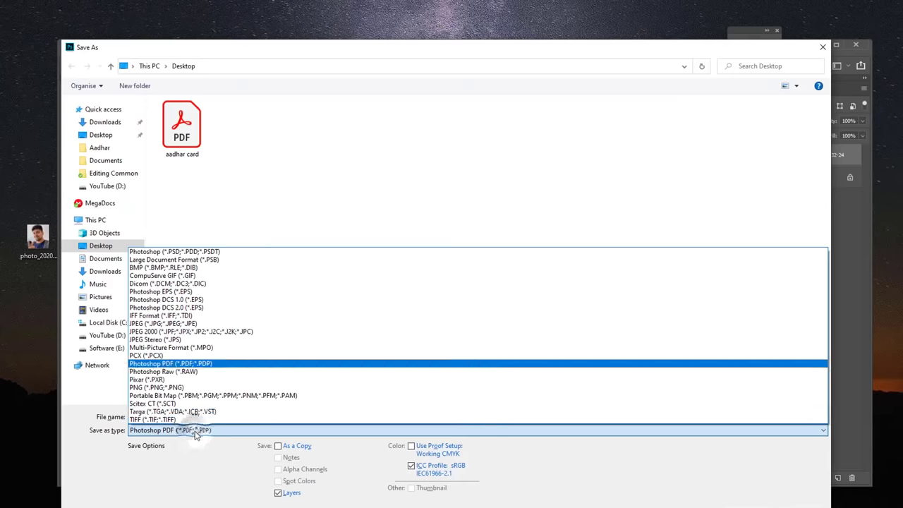
click(172, 323)
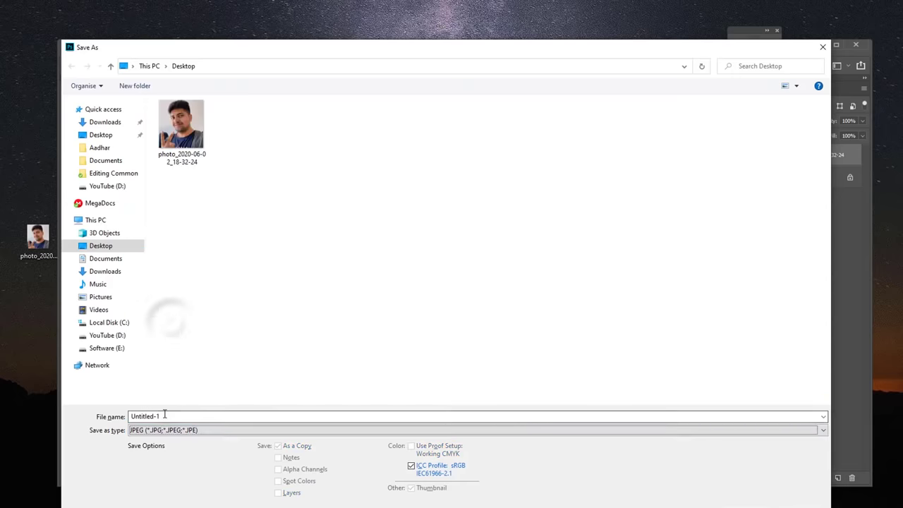
click(162, 417)
text(photo)
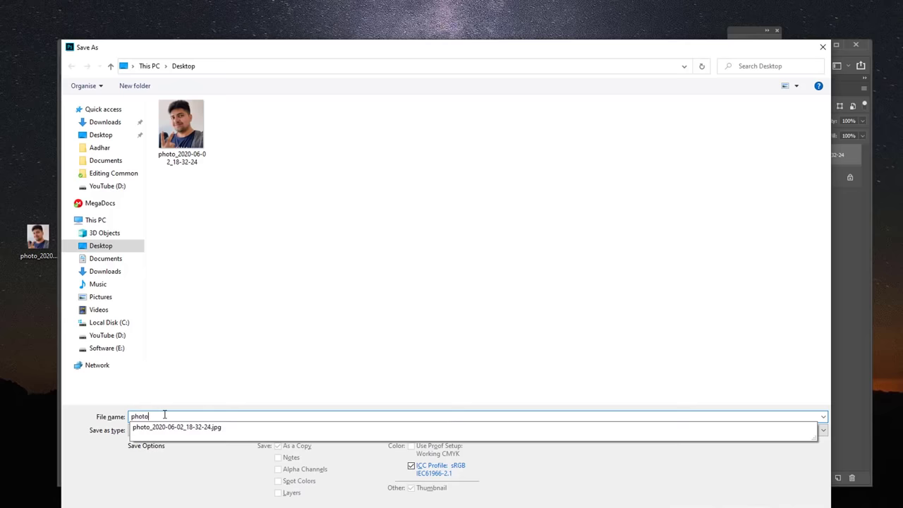
text( for pan card)
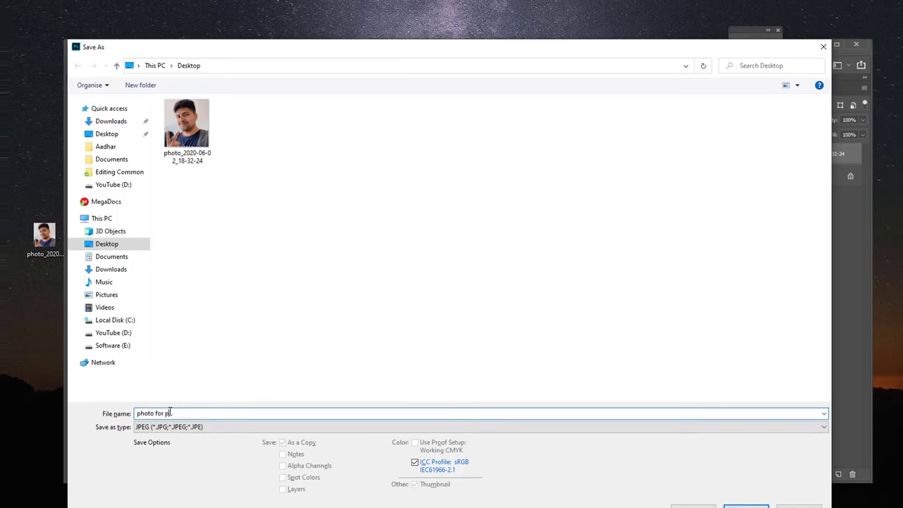
click(756, 479)
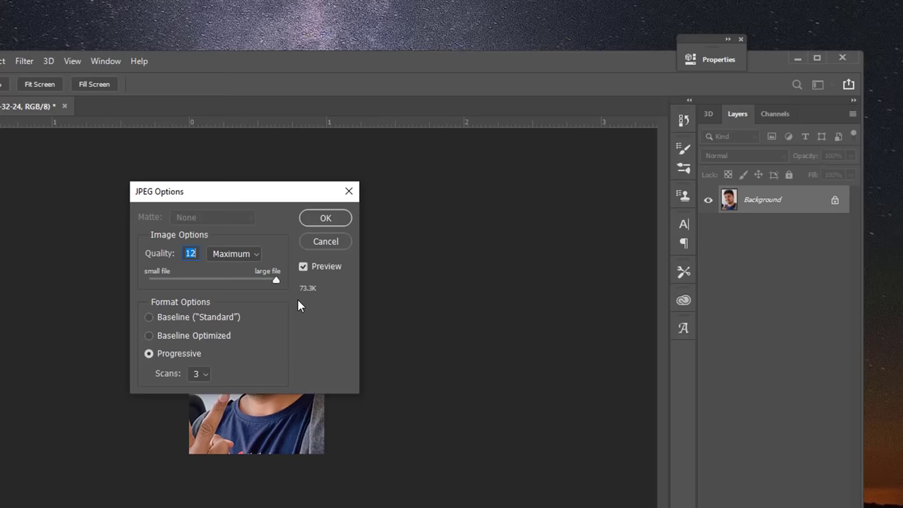
drag(274, 278, 248, 278)
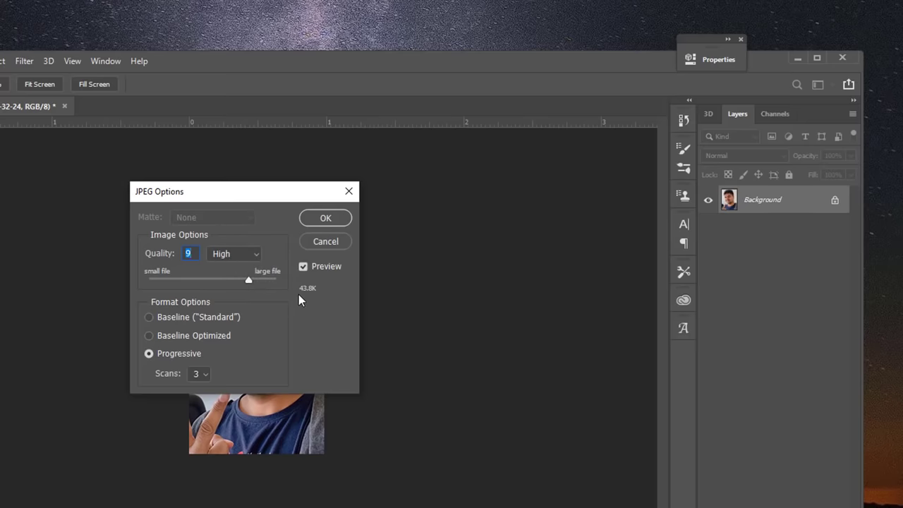
click(323, 218)
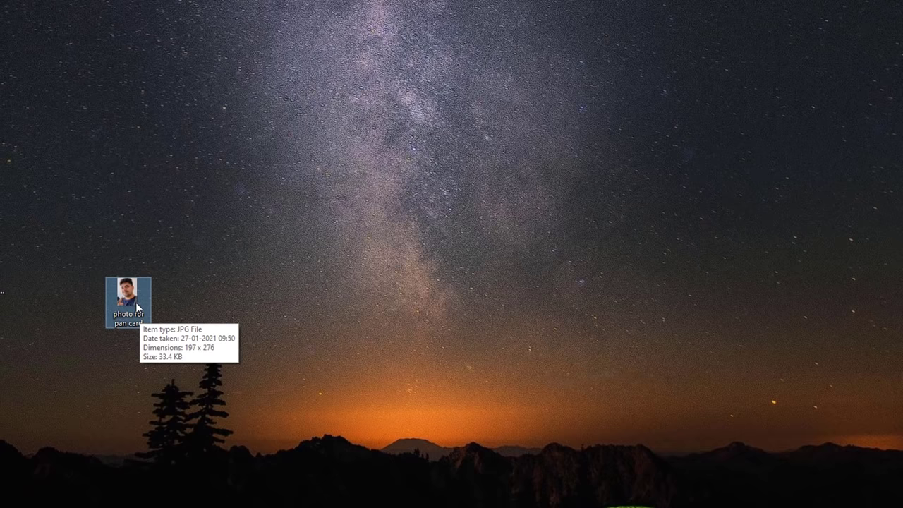
right_click(136, 302)
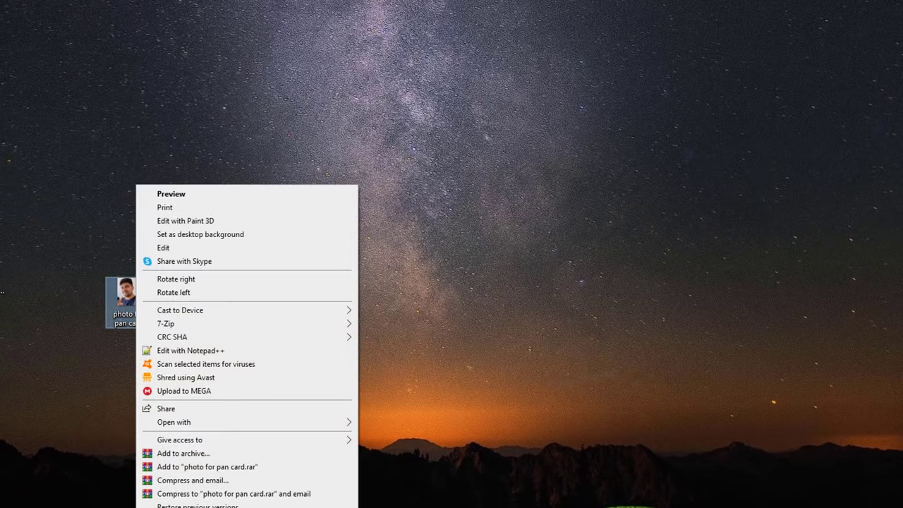
key(r)
drag(259, 318, 265, 216)
click(223, 230)
scroll(253, 409, down, 2)
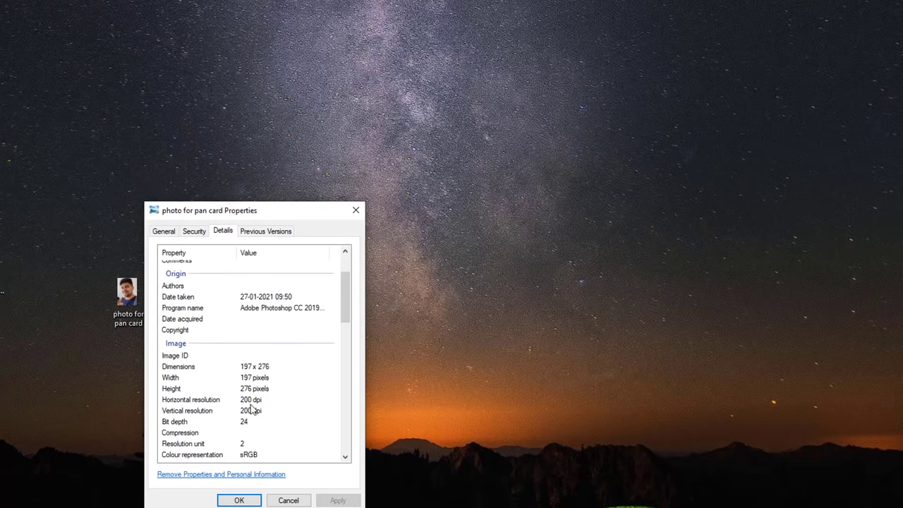
scroll(255, 419, down, 1)
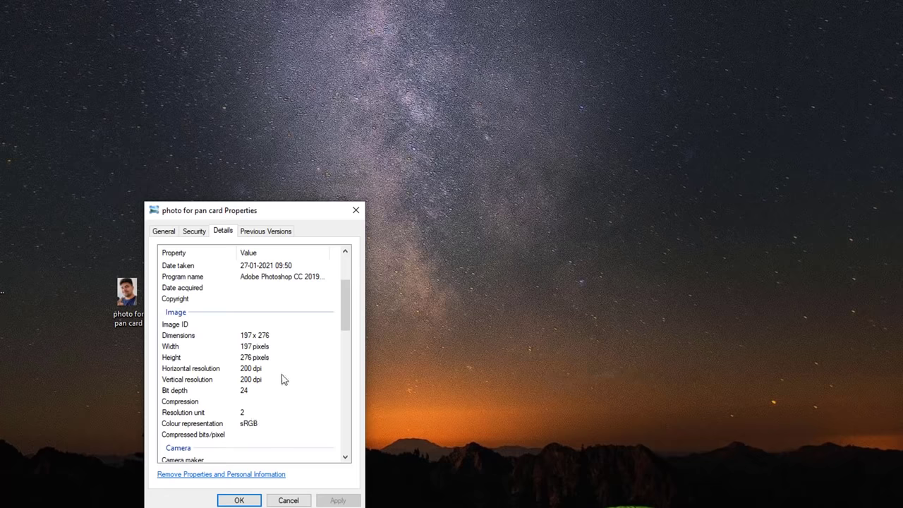
click(239, 500)
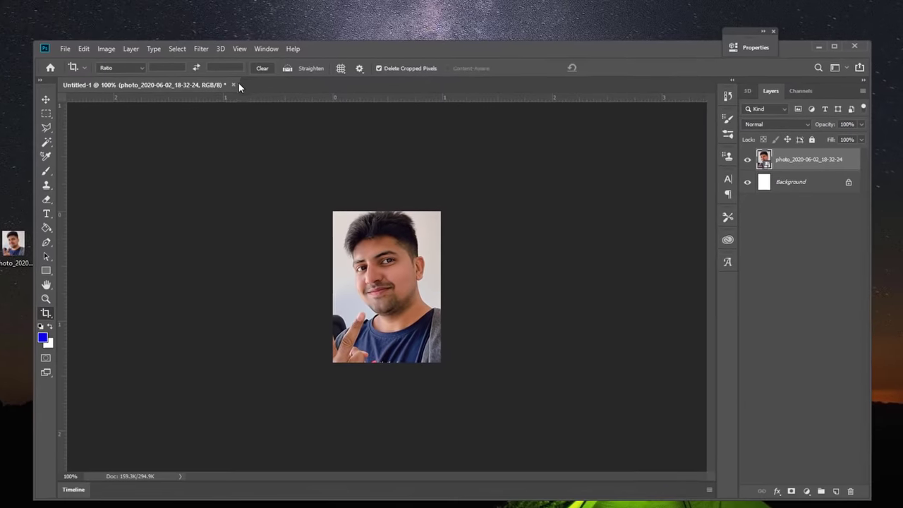
Close the photo without saving and create a 4.5 × 2 cm document at 200 ppi
click(238, 83)
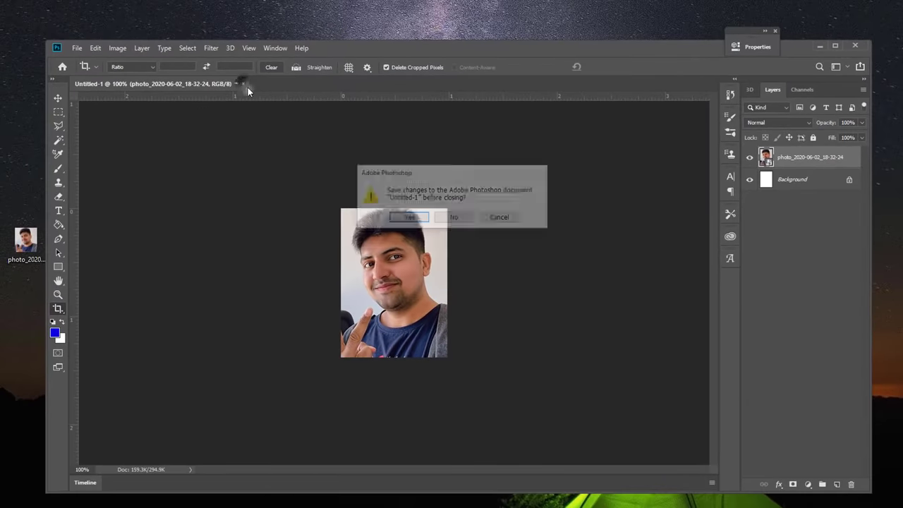
click(457, 217)
click(91, 174)
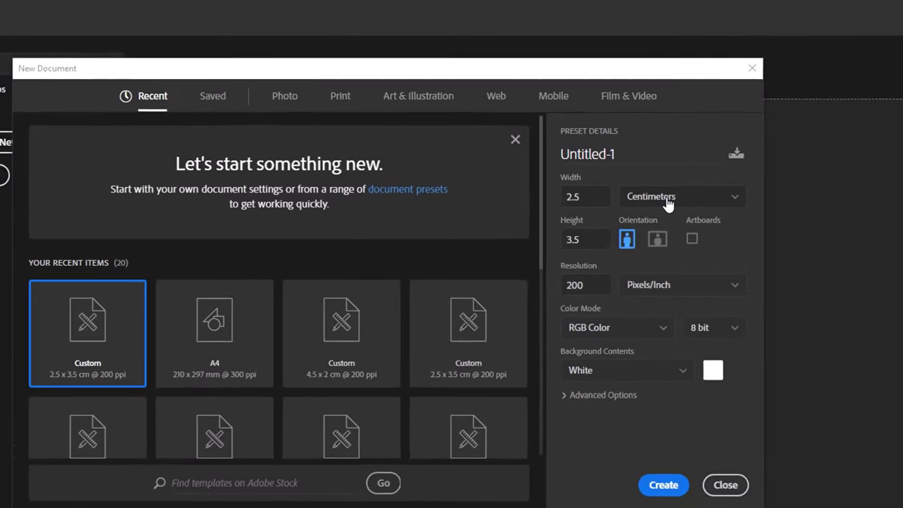
click(585, 197)
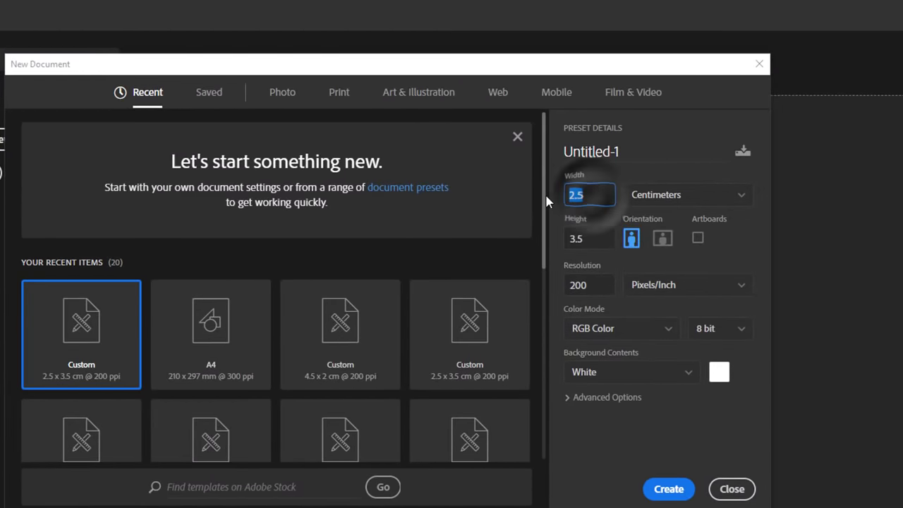
text(4.5)
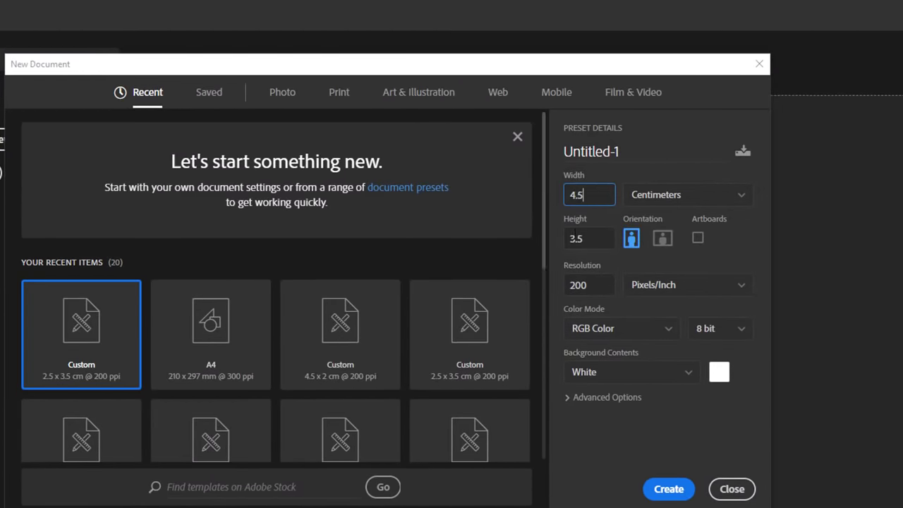
click(595, 244)
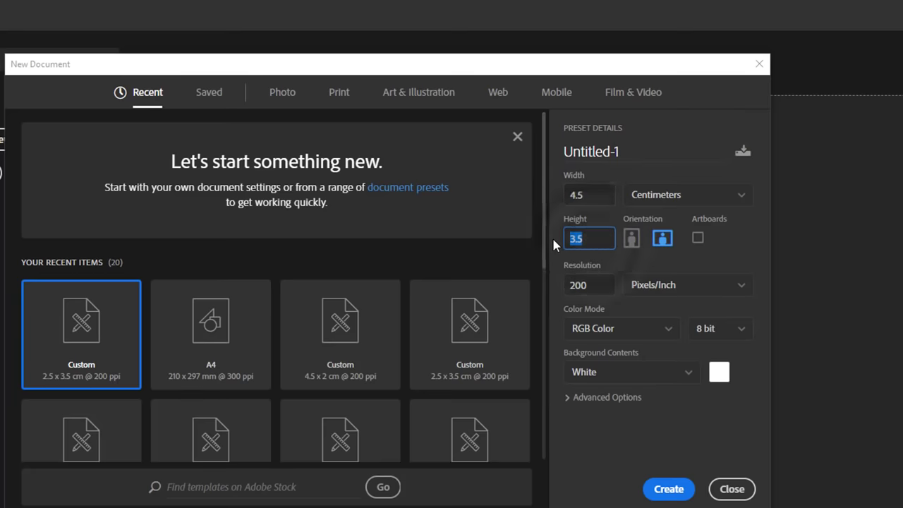
text(2)
click(587, 285)
click(668, 489)
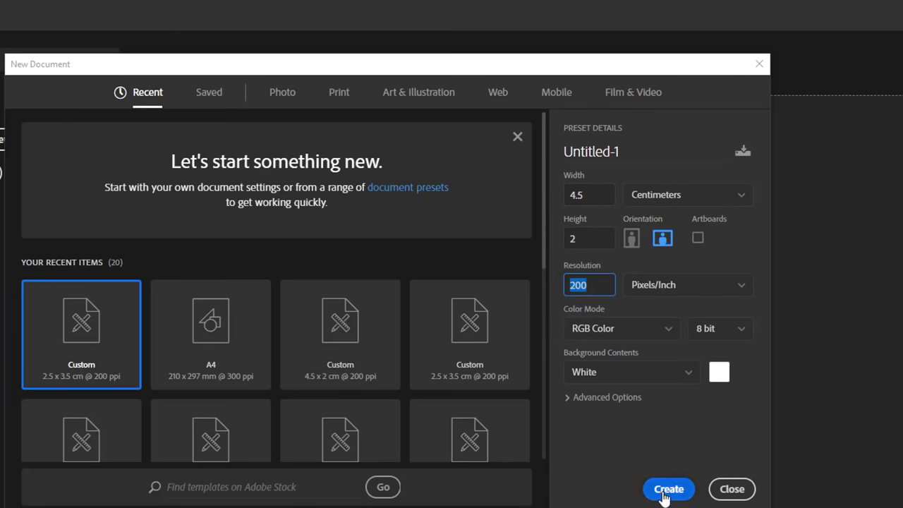
Place the signature image from the desktop onto the canvas, enlarged and positioned to cover it
key(v)
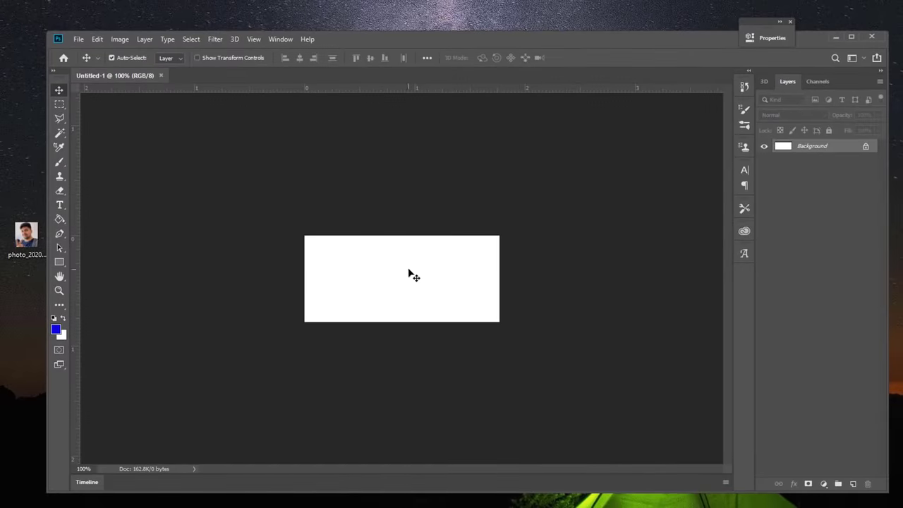
click(407, 273)
key(super+d)
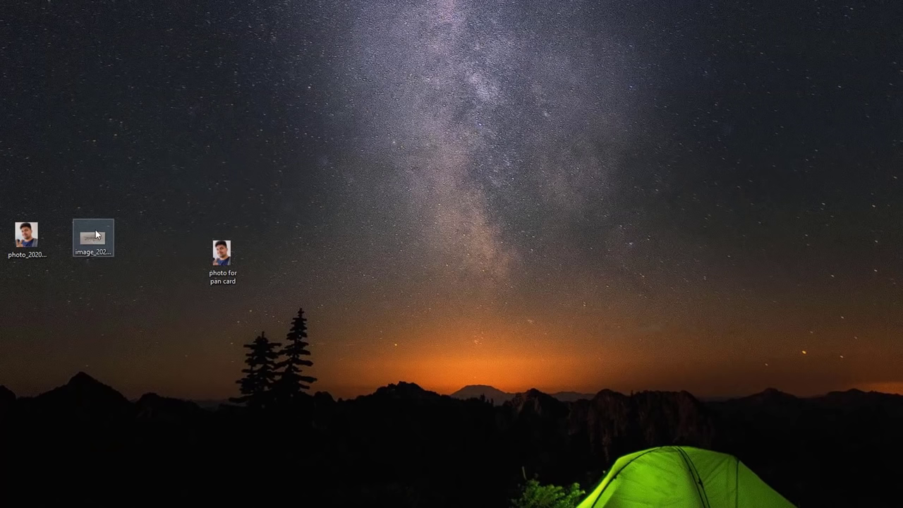
drag(92, 236, 398, 274)
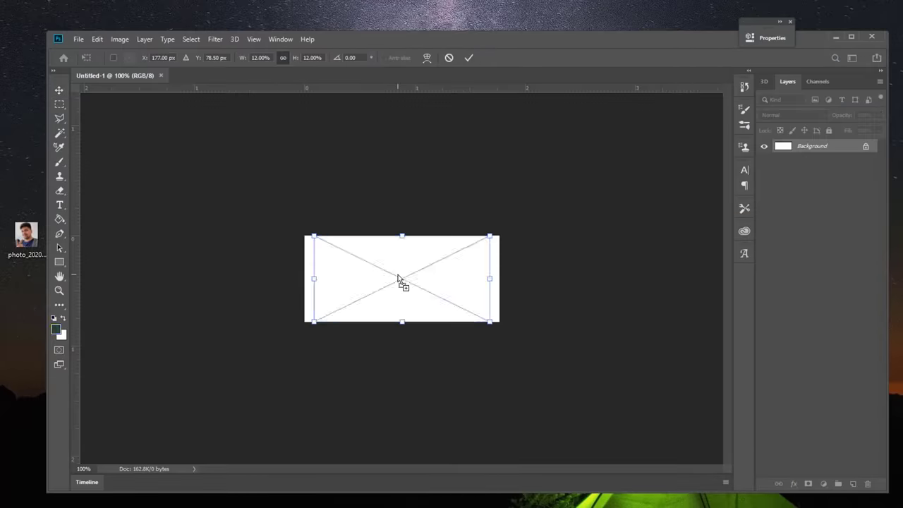
drag(490, 321, 515, 343)
drag(425, 295, 418, 281)
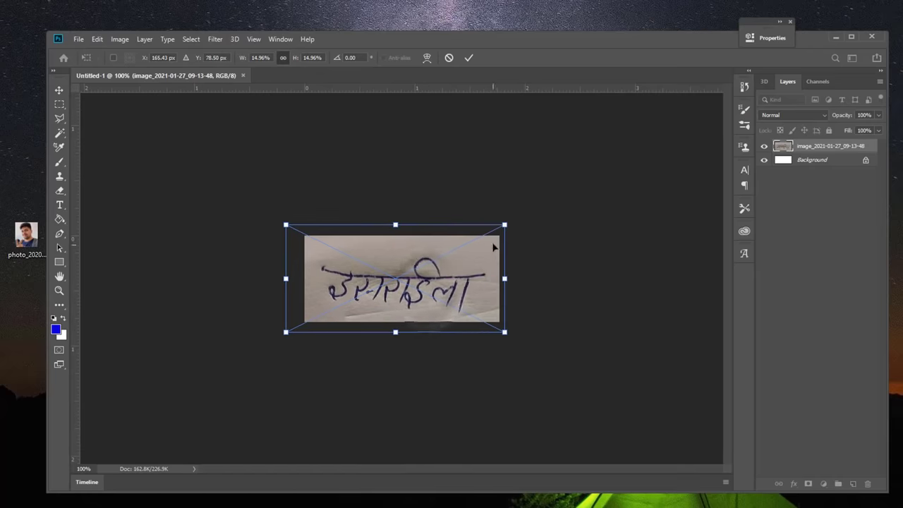
drag(511, 225, 529, 203)
mouse_move(471, 282)
mouse_down()
mouse_move(449, 283)
mouse_move(457, 282)
mouse_up()
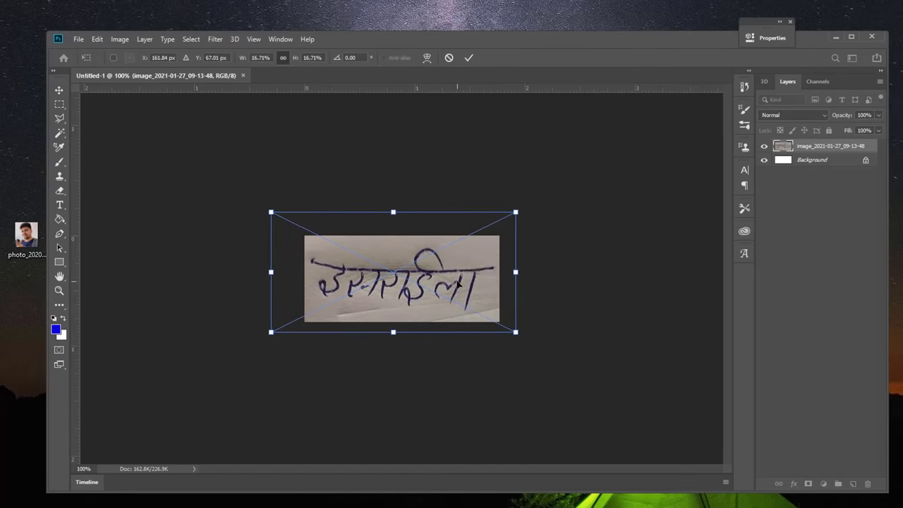
key(Return)
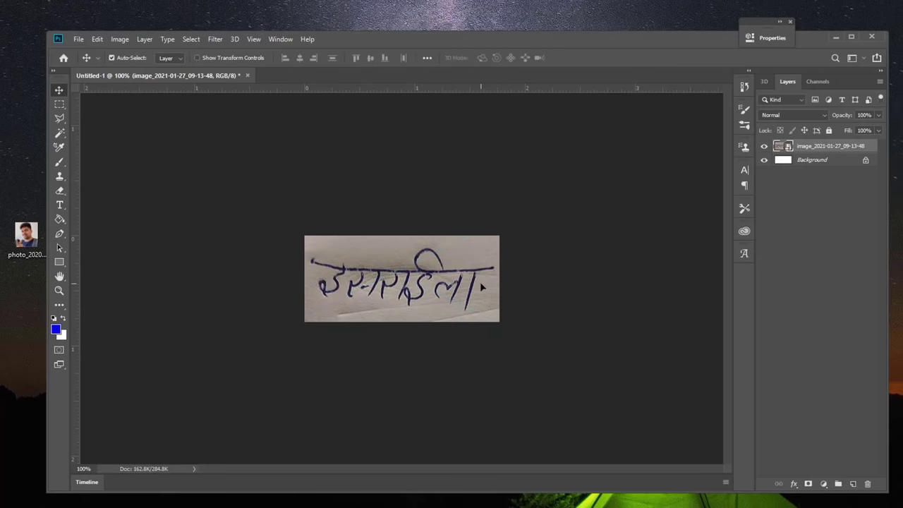
Crop the signature image to the canvas edges
key(c)
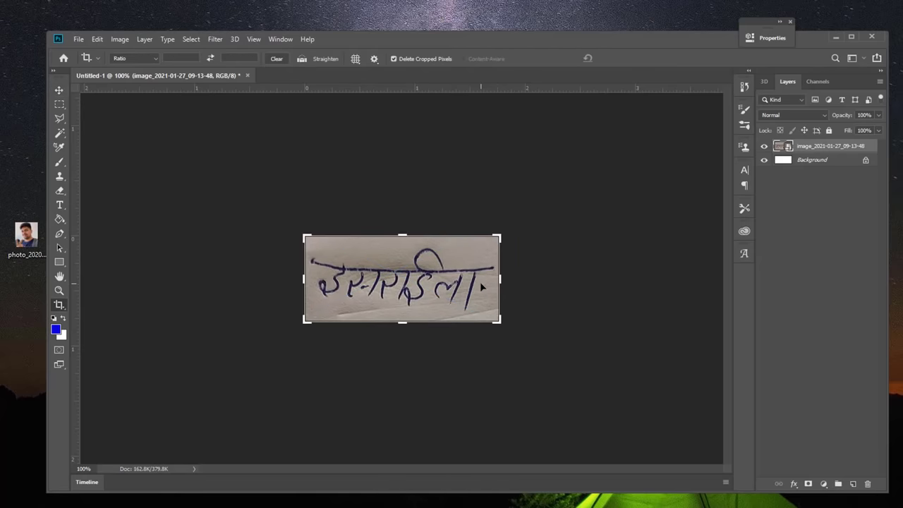
key(Return)
key(v)
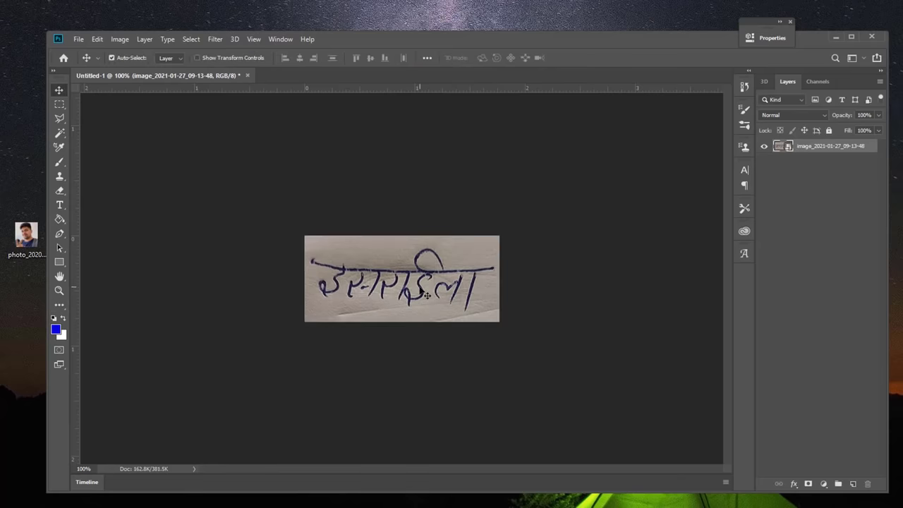
key(ctrl)
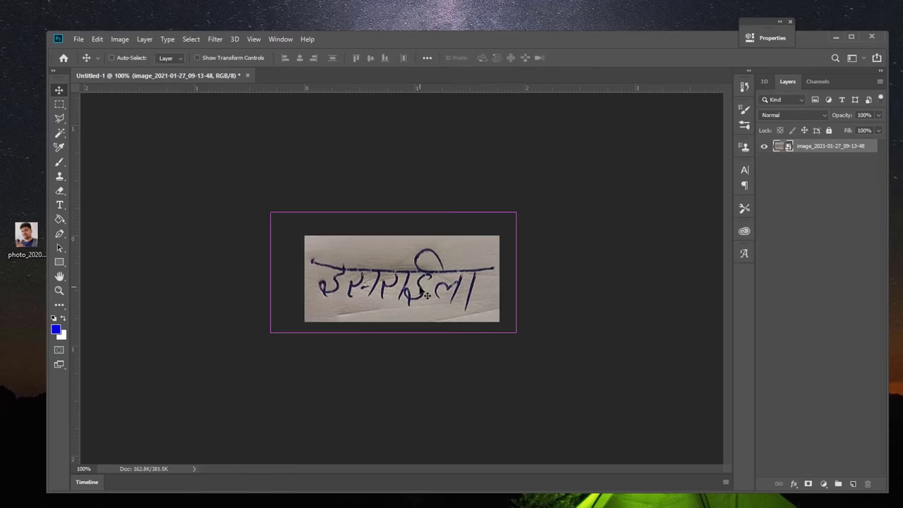
key(ctrl+shift+s)
Save the signature as JPEG 'sign' on the Desktop with quality set to 10
click(226, 434)
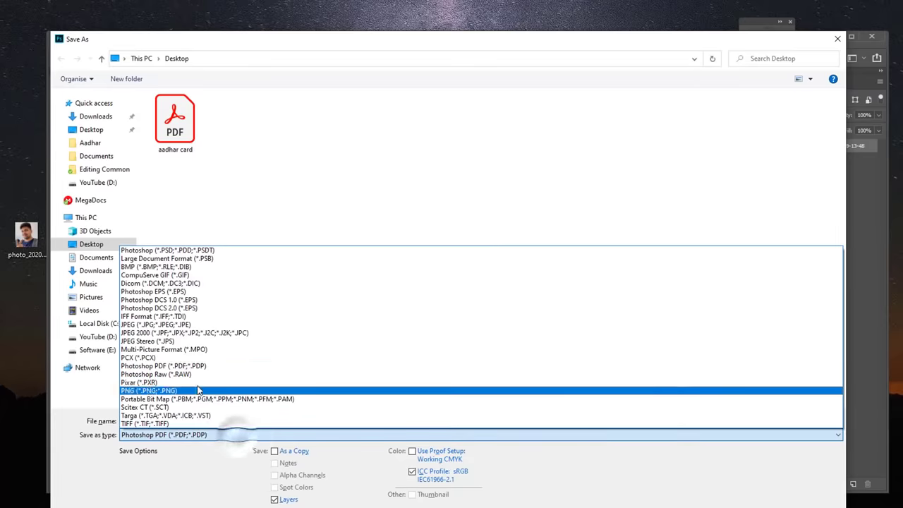
click(170, 324)
click(169, 421)
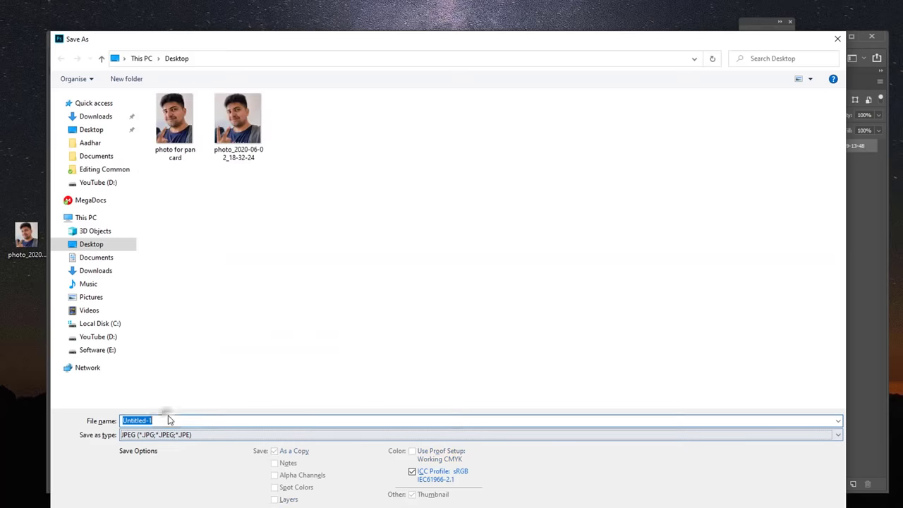
text(sig)
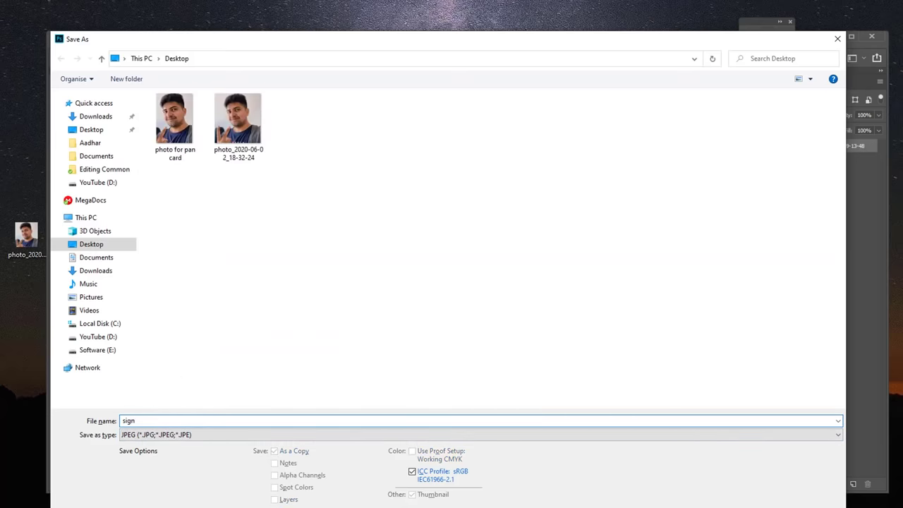
text(n)
key(Return)
drag(400, 214, 412, 215)
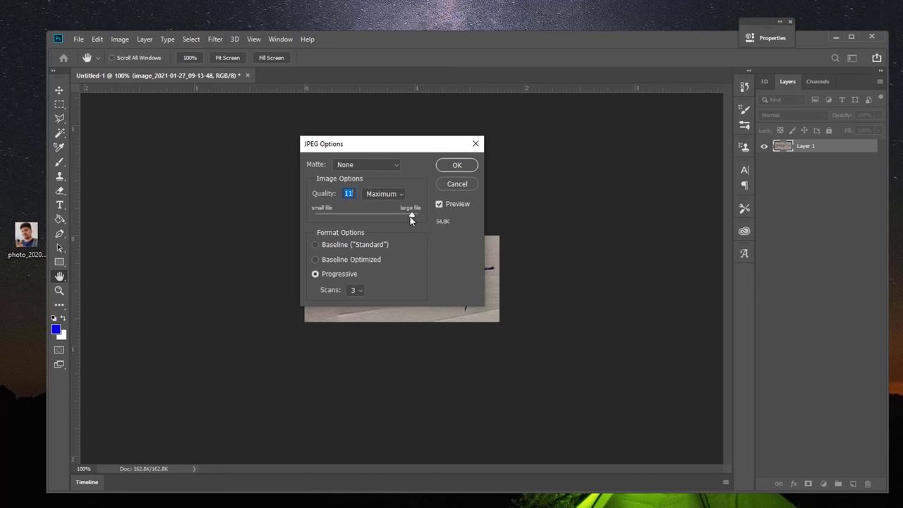
drag(411, 218, 399, 218)
Finish the JPEG save and verify in Properties that sign is 354 × 157 pixels at 200 dpi
click(451, 166)
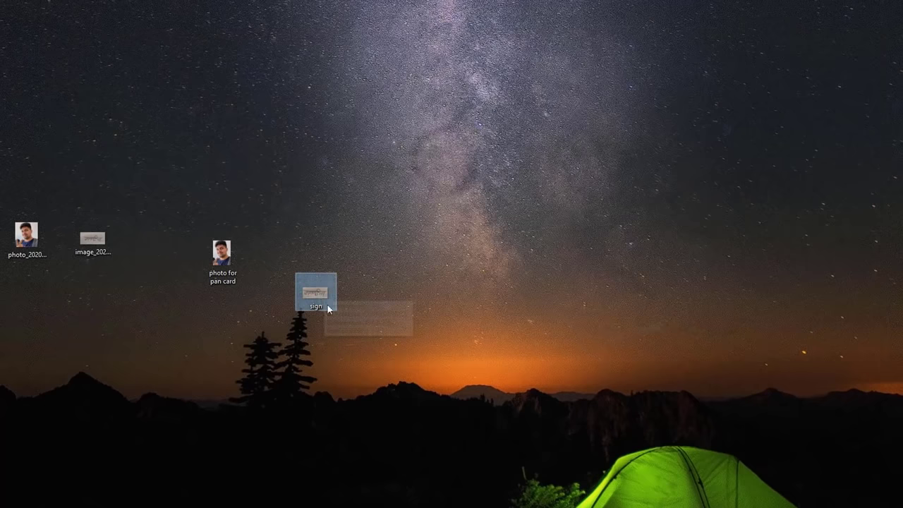
right_click(322, 299)
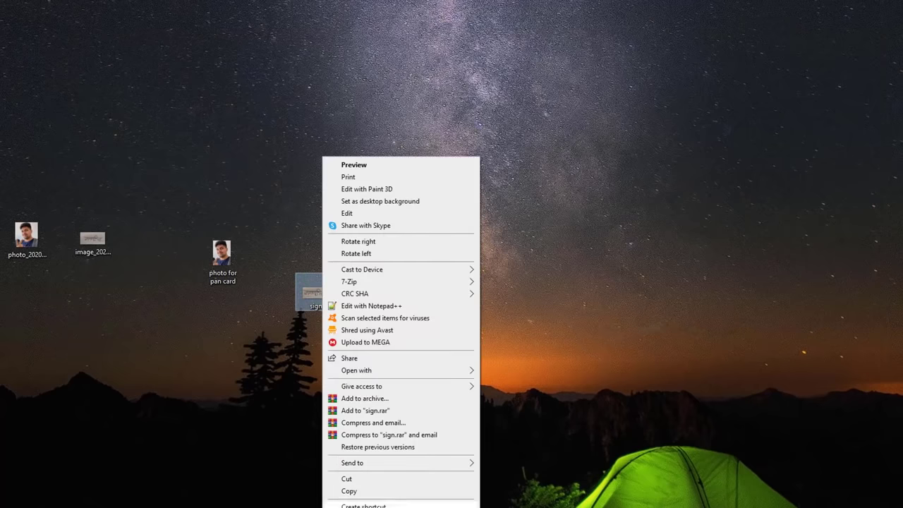
click(352, 507)
drag(424, 287, 408, 170)
click(381, 179)
scroll(428, 338, down, 2)
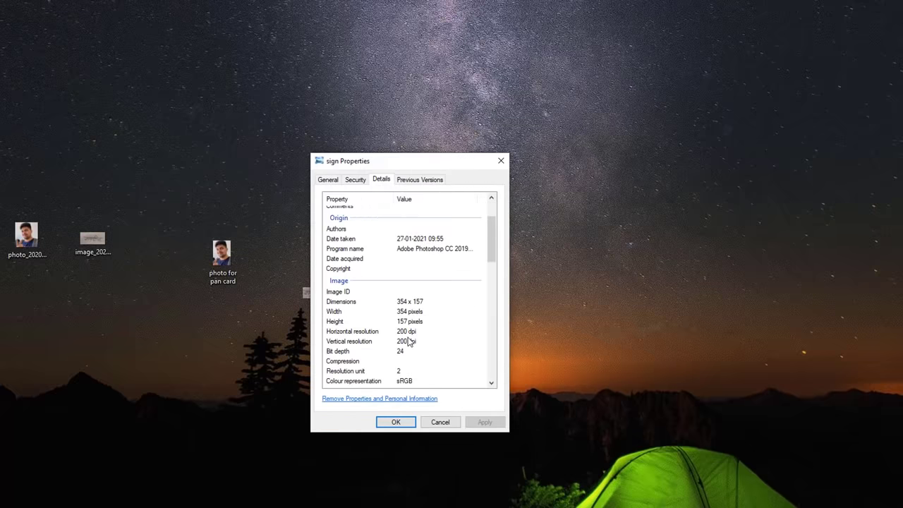
scroll(416, 333, up, 2)
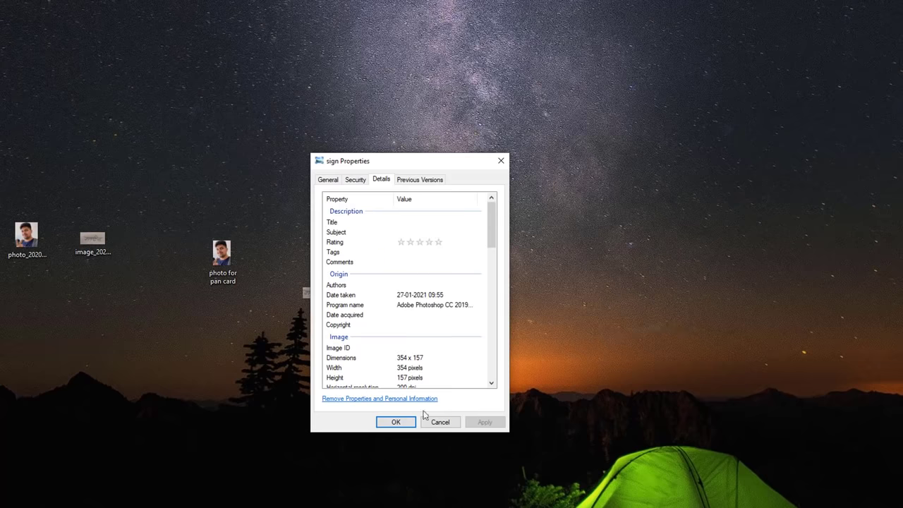
click(401, 422)
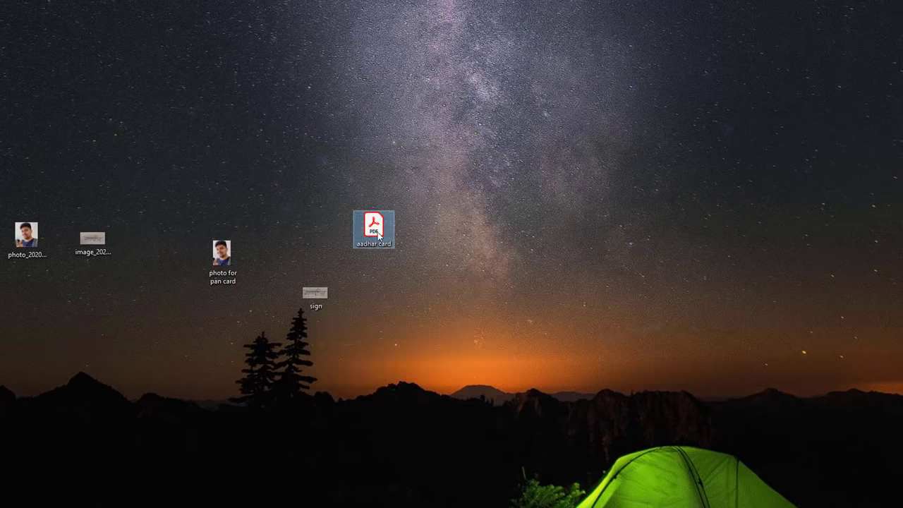
Load aadhar card.pdf into Smallpdf's Compress PDF tool, then minimize the browser
drag(354, 238, 396, 298)
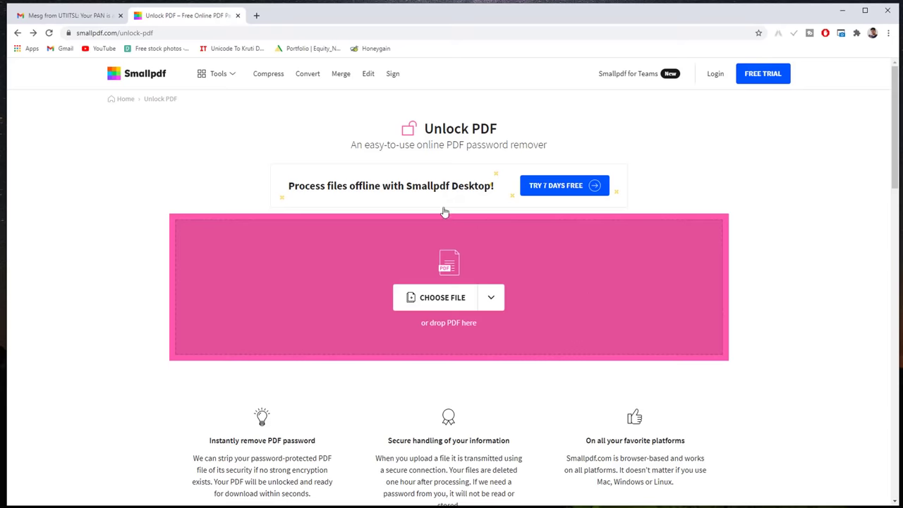
click(273, 79)
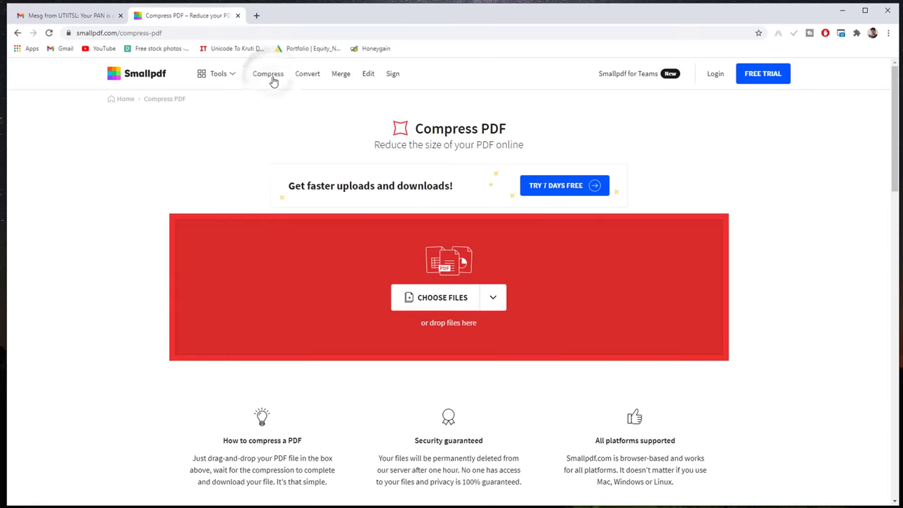
click(449, 300)
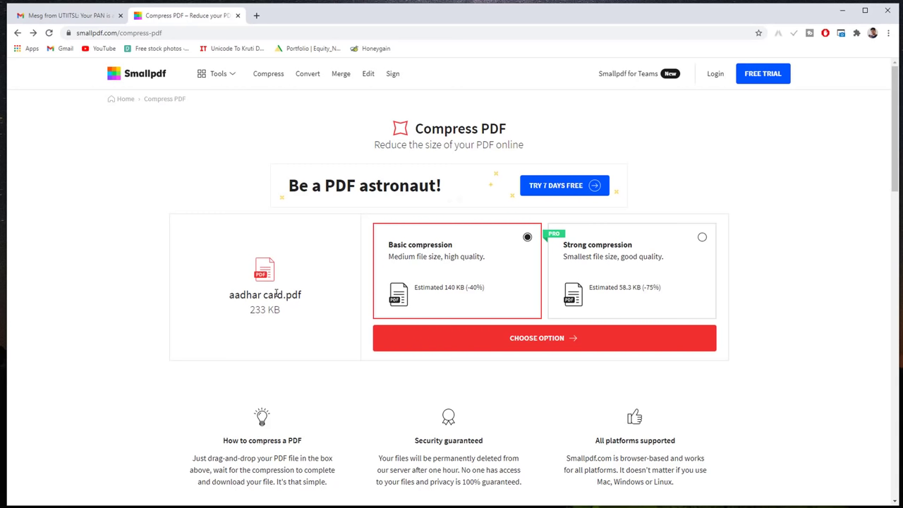
click(842, 11)
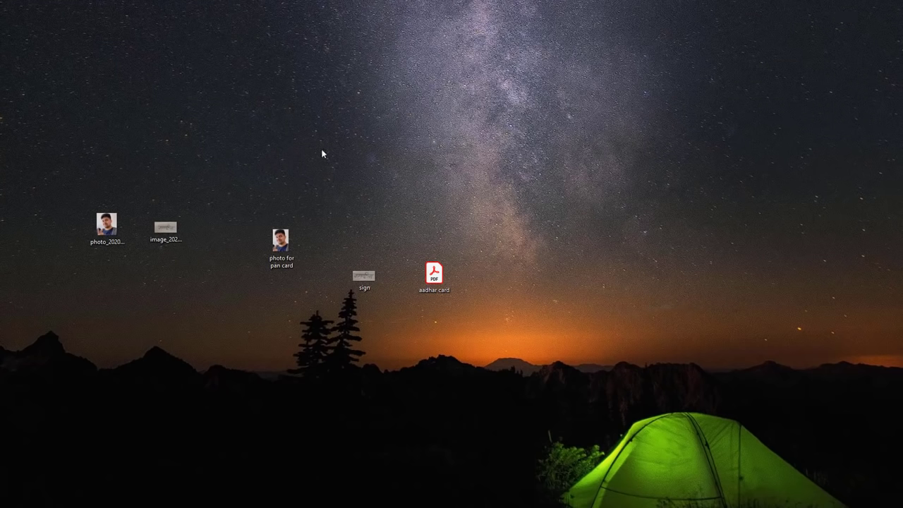